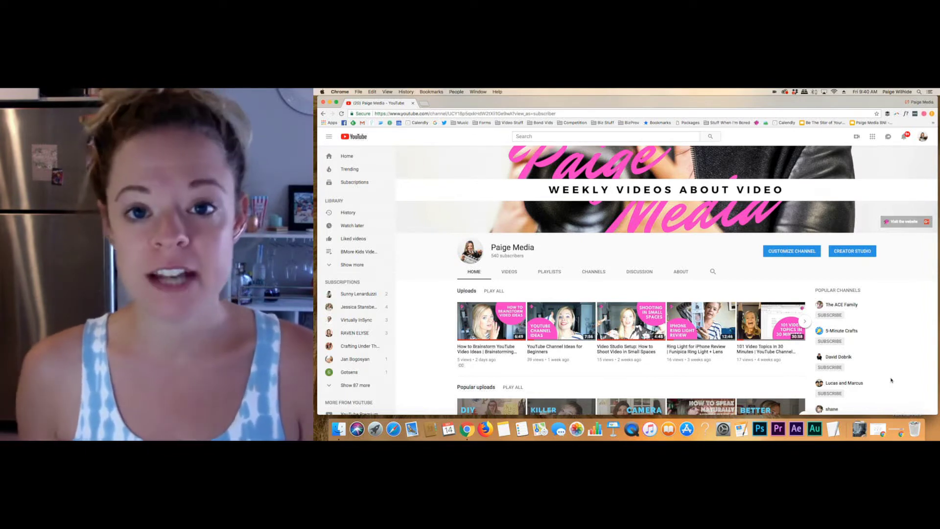
Open the video "YouTube Channel Ideas for Beginners" for editing in Creator Studio and dismiss the end screens notice
scroll(891, 380, down, 5)
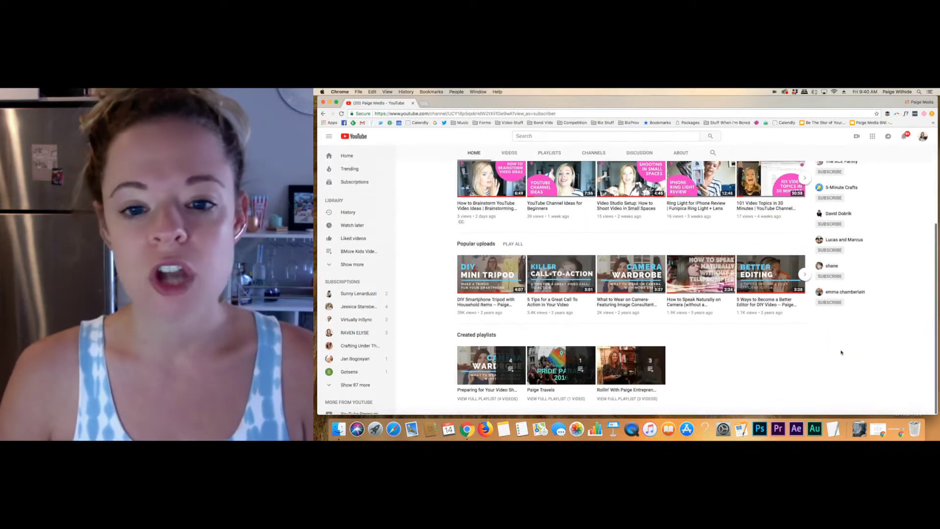
scroll(844, 352, up, 5)
scroll(701, 274, up, 1)
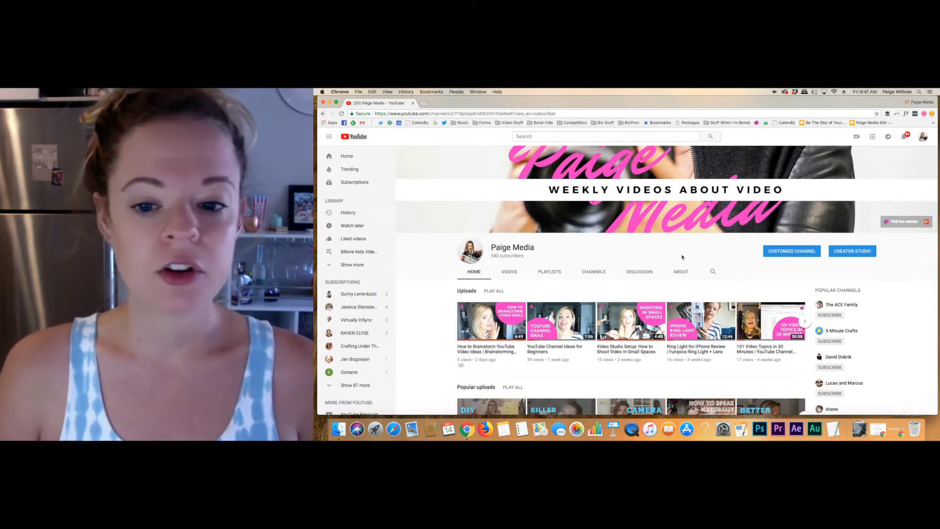
click(855, 252)
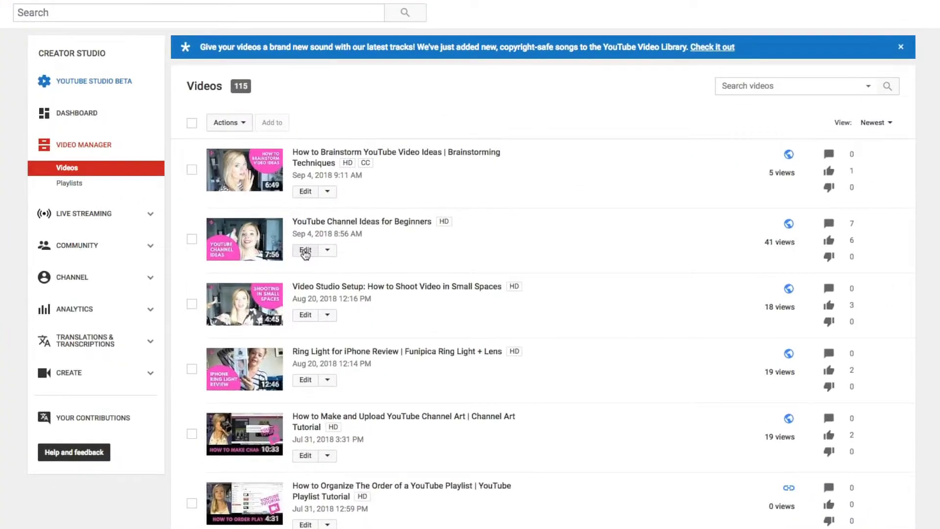
click(306, 251)
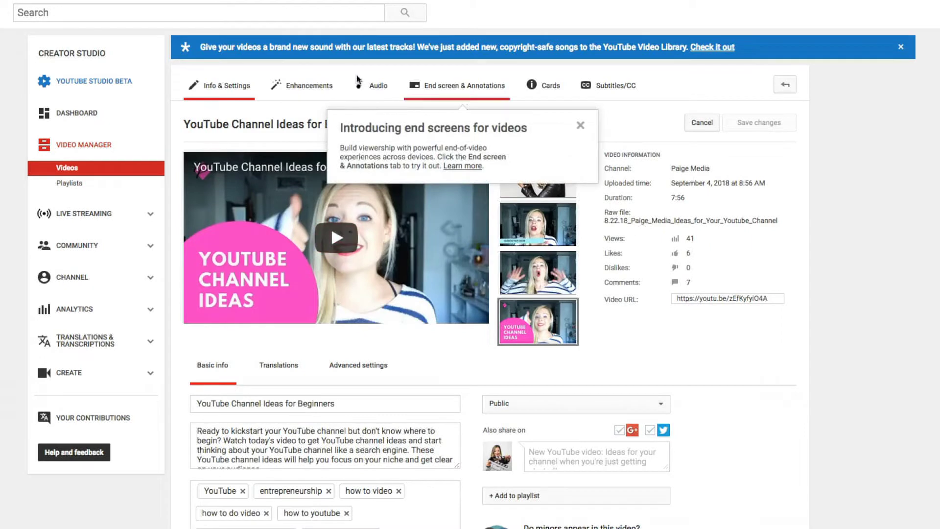
click(581, 125)
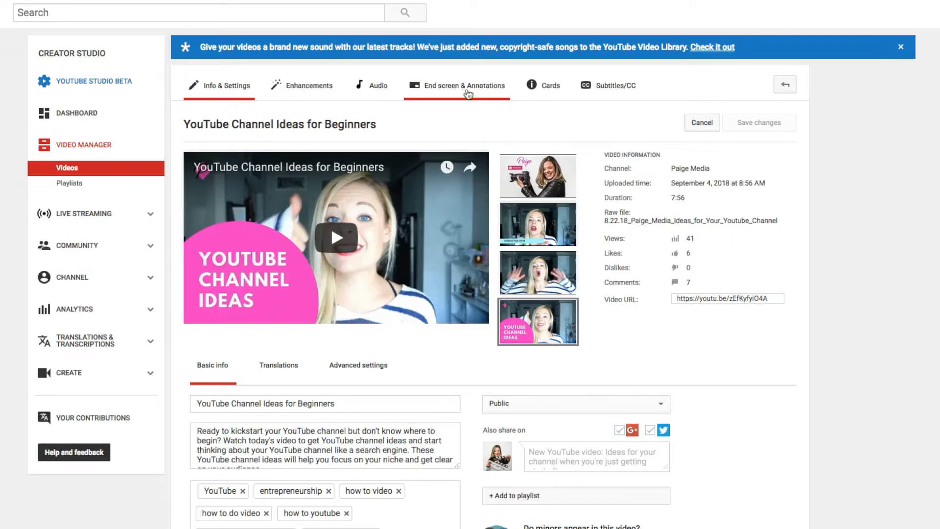
Open the video's automatic English subtitles for editing, keeping the video paused
click(609, 91)
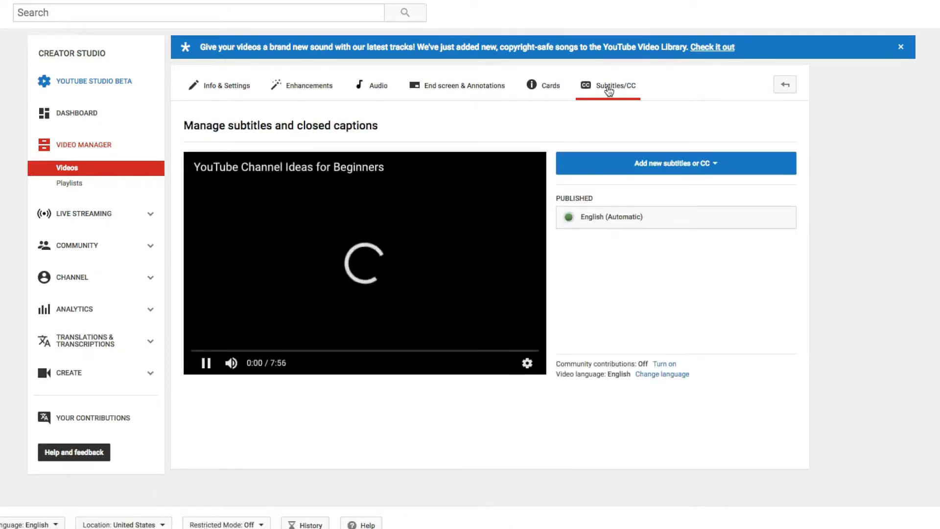
click(204, 362)
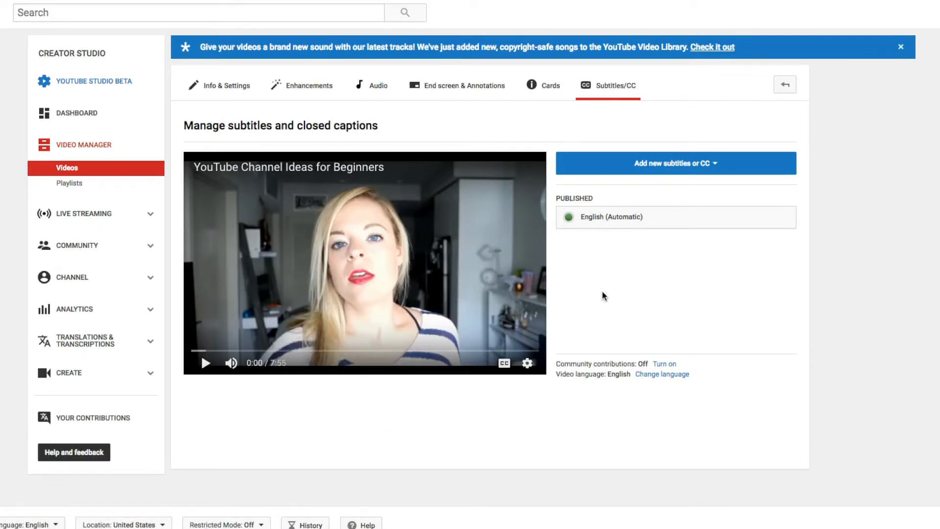
click(626, 219)
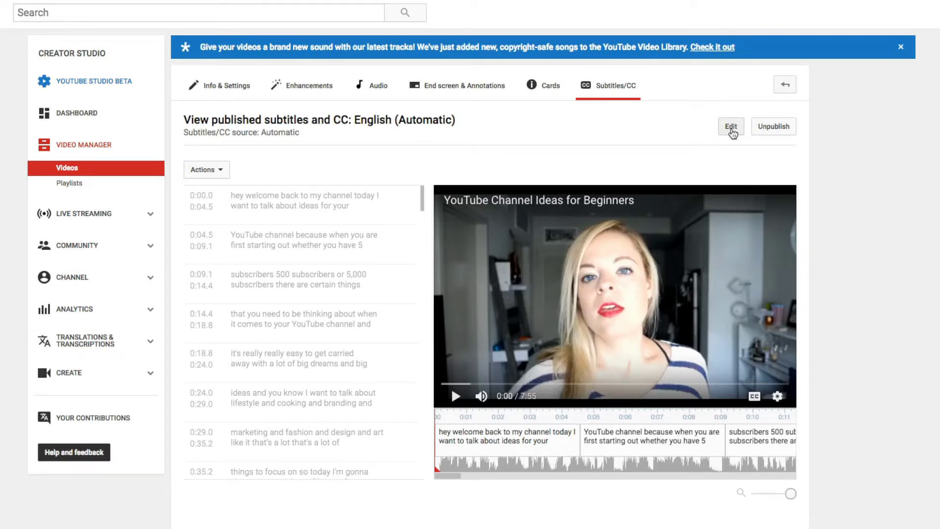
click(731, 127)
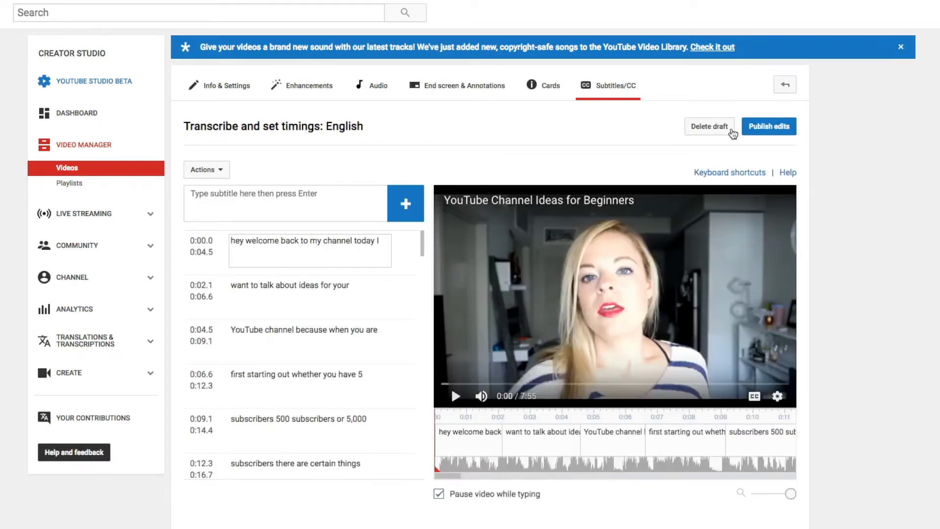
Listen to the opening line and correct the start of the first caption to "Hey! Welcome"
click(455, 397)
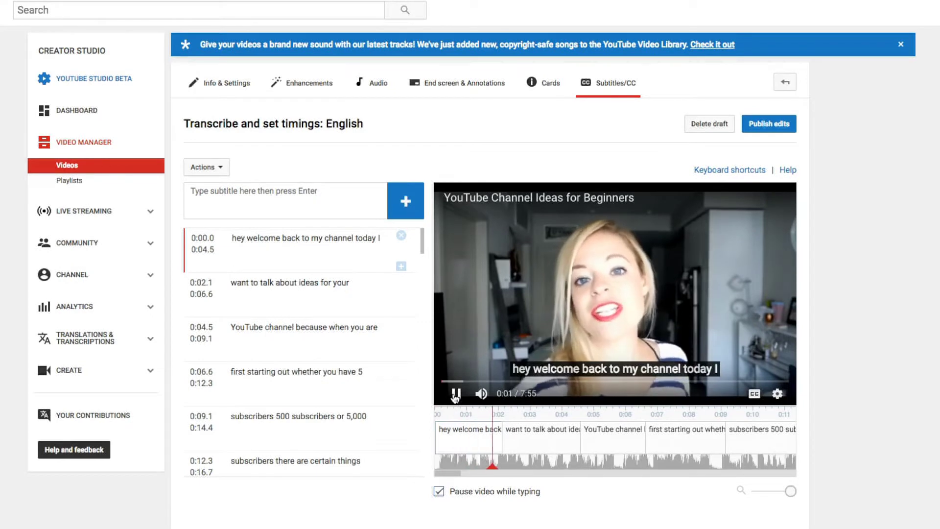
click(455, 394)
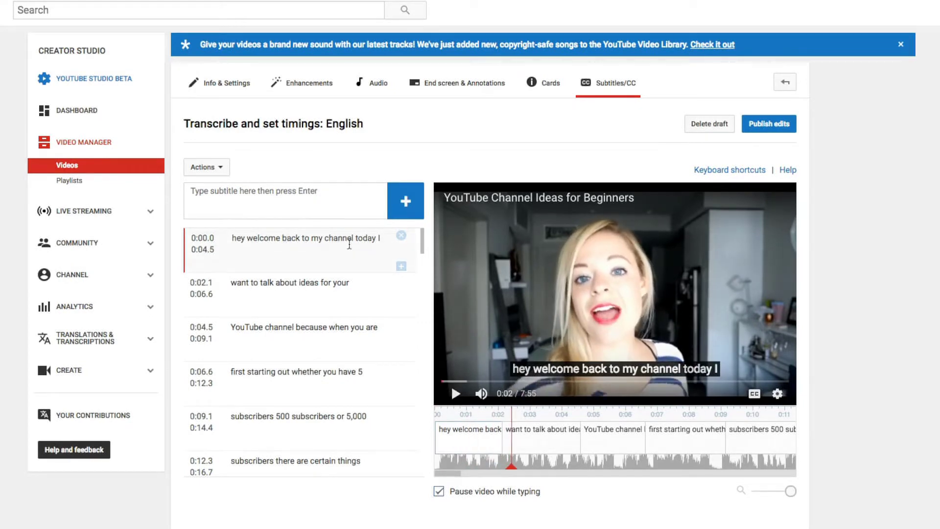
click(237, 236)
key(BackSpace)
text(H)
click(245, 239)
text(!)
click(254, 237)
key(BackSpace)
text(W)
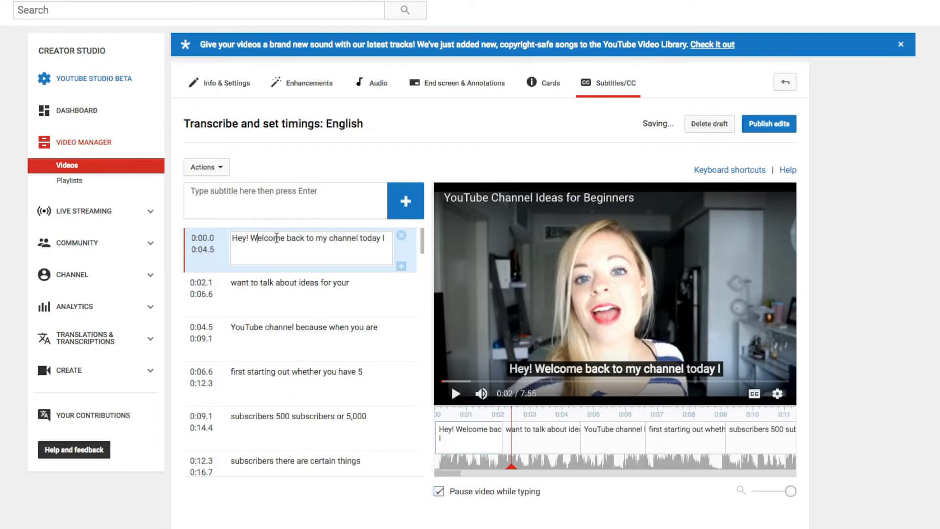
Add a period after "channel" in the first caption and capitalize "Today"
click(359, 238)
text(.)
click(365, 238)
key(BackSpace)
text(T)
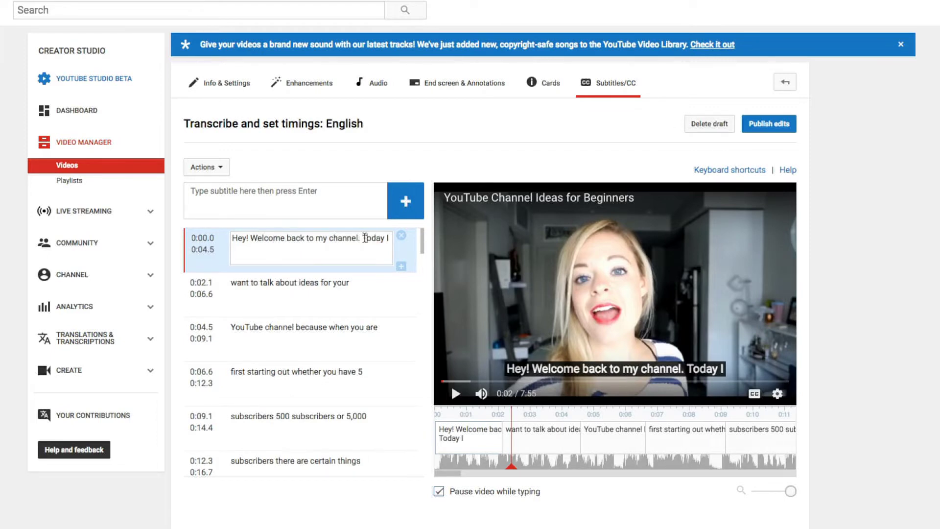
Play on, check the first caption's timings, and merge the caption "want to talk about ideas for your" into it
click(455, 401)
click(455, 397)
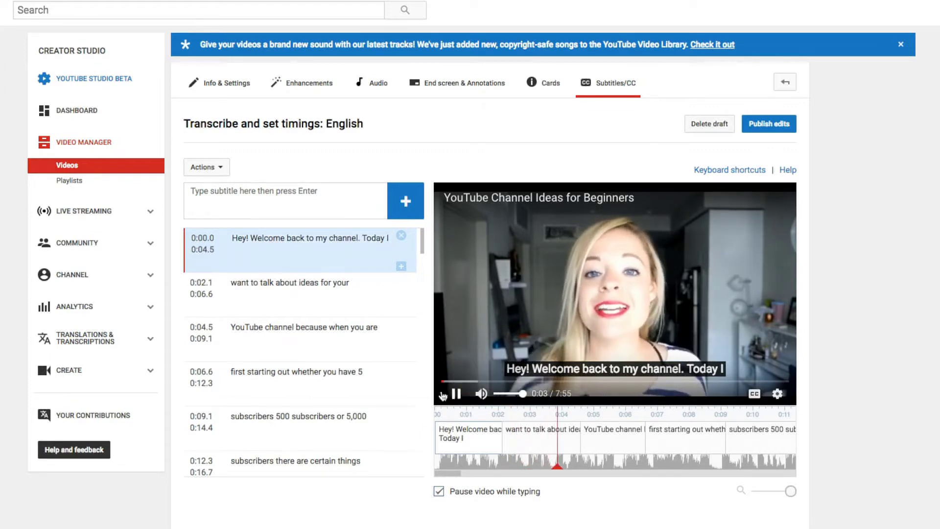
click(207, 249)
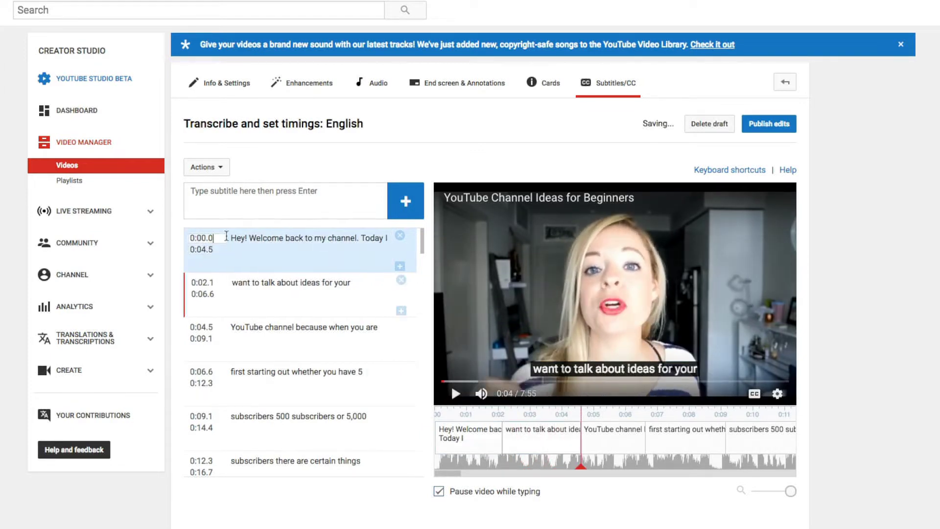
key(shift+Tab)
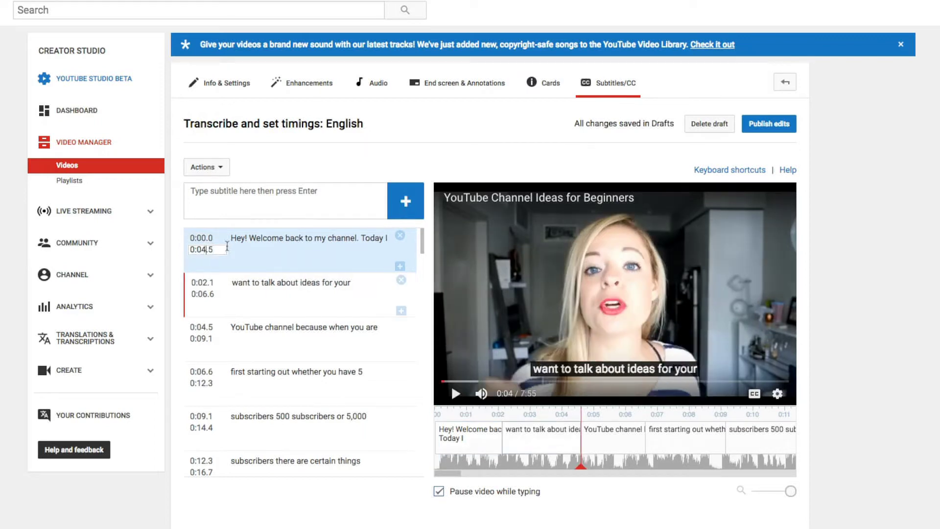
click(236, 239)
click(232, 282)
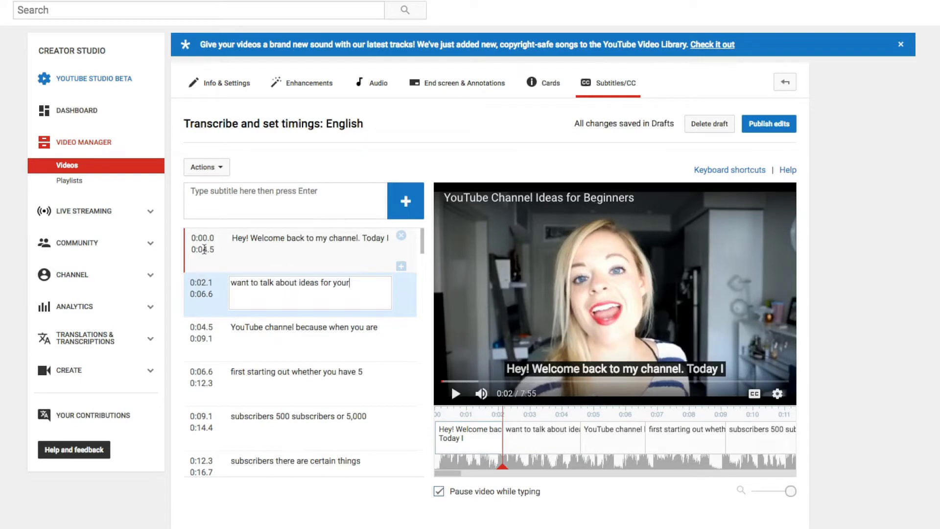
mouse_move(206, 284)
key(BackSpace)
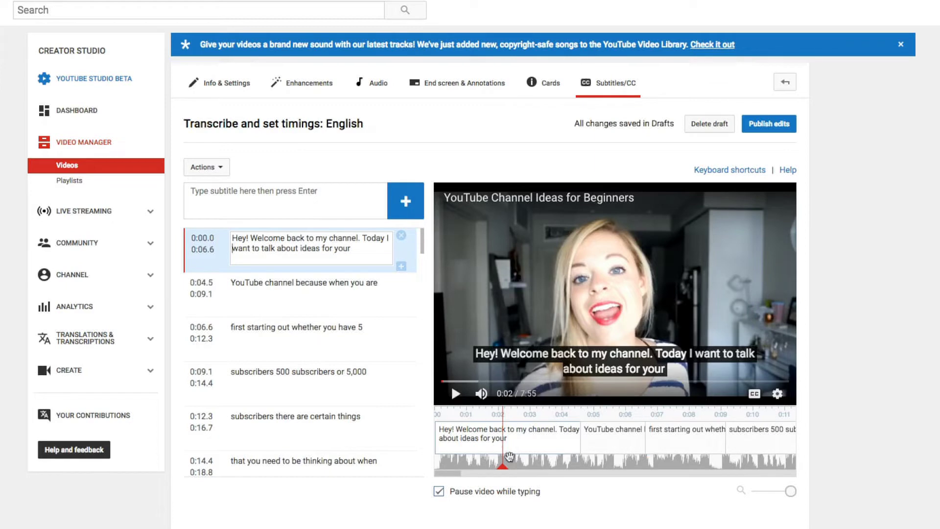
Replay the video from the beginning to check the merged first caption against the speech
drag(501, 474, 437, 469)
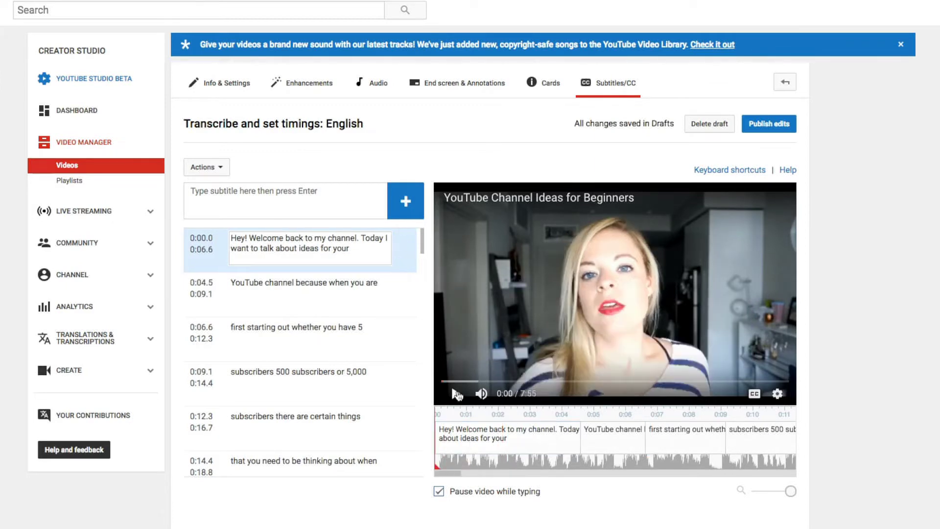
click(457, 394)
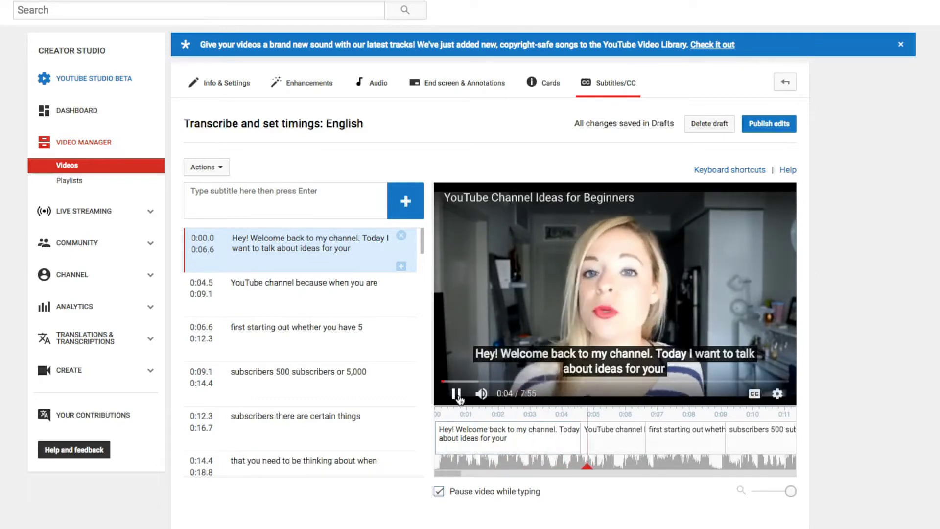
click(458, 396)
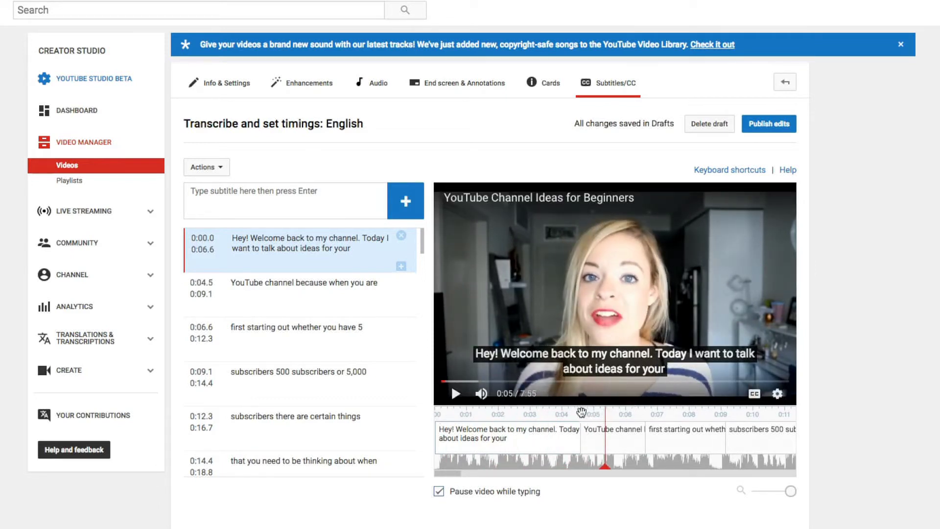
Set the first caption's end time to 0:04.5 so it ends where the next caption starts
click(202, 280)
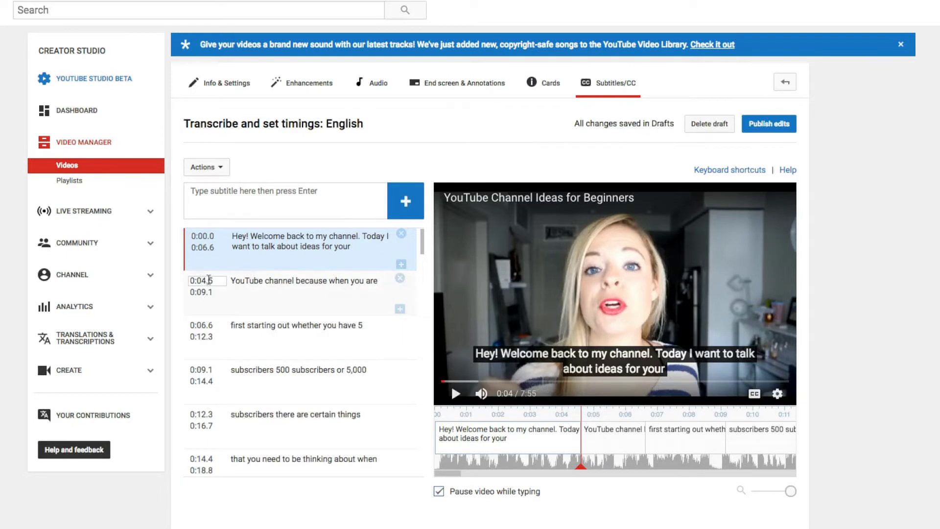
scroll(211, 260, down, 3)
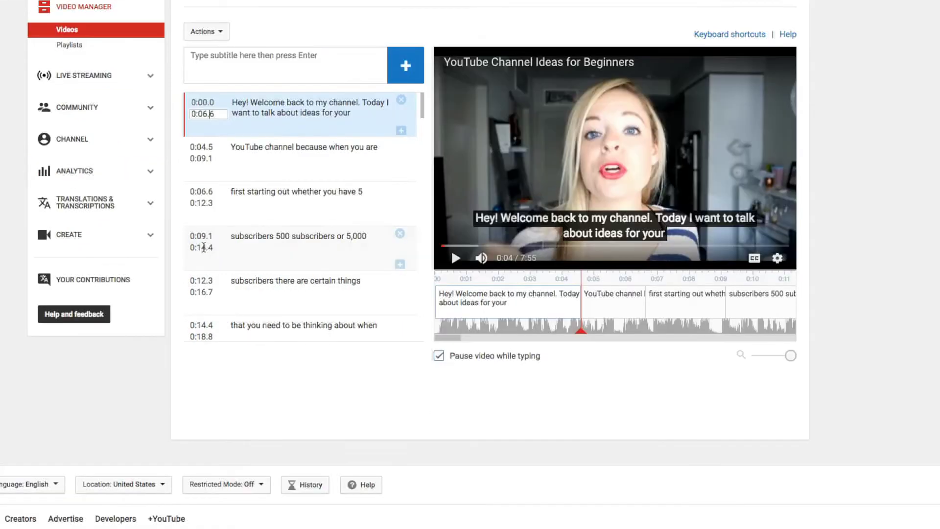
click(216, 114)
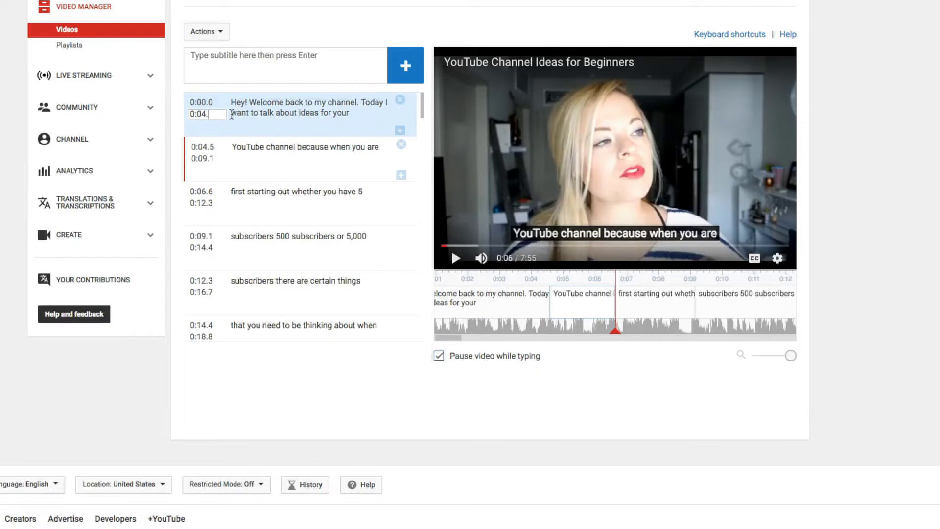
text(0:04.5)
click(307, 128)
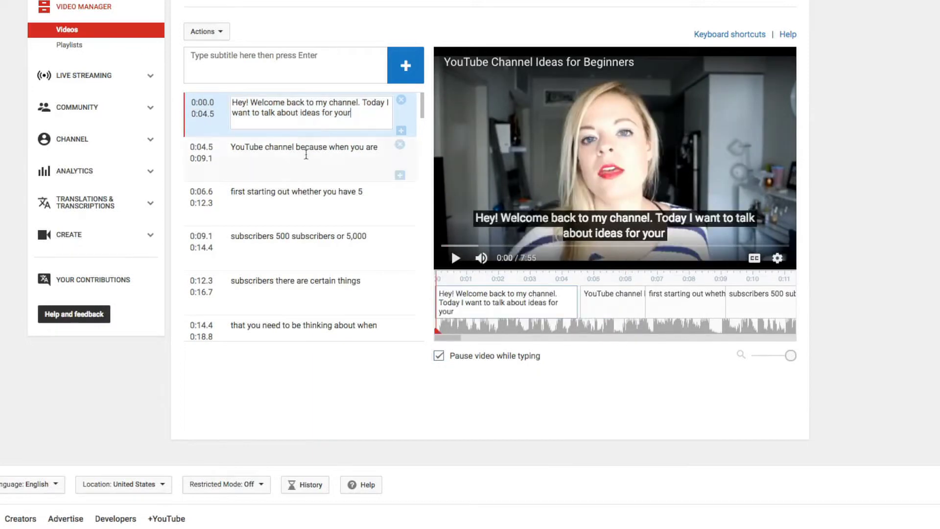
Merge "first starting out whether you have 5" into the second caption with a comma after "out", moving "5" to the following caption
click(456, 258)
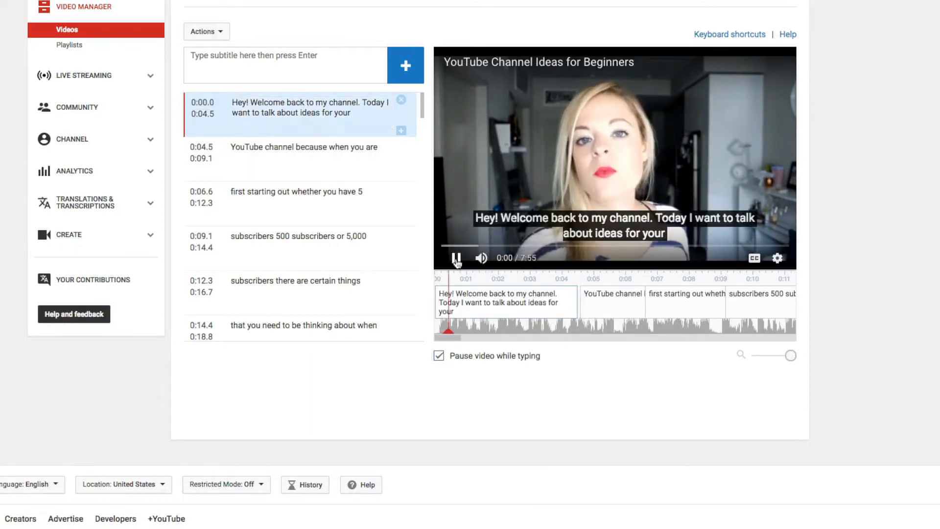
scroll(535, 422, up, 2)
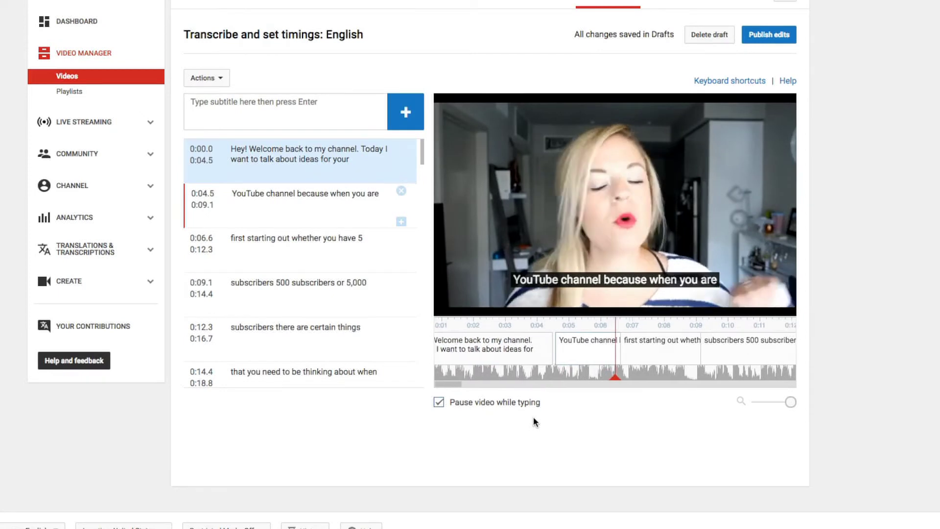
click(249, 237)
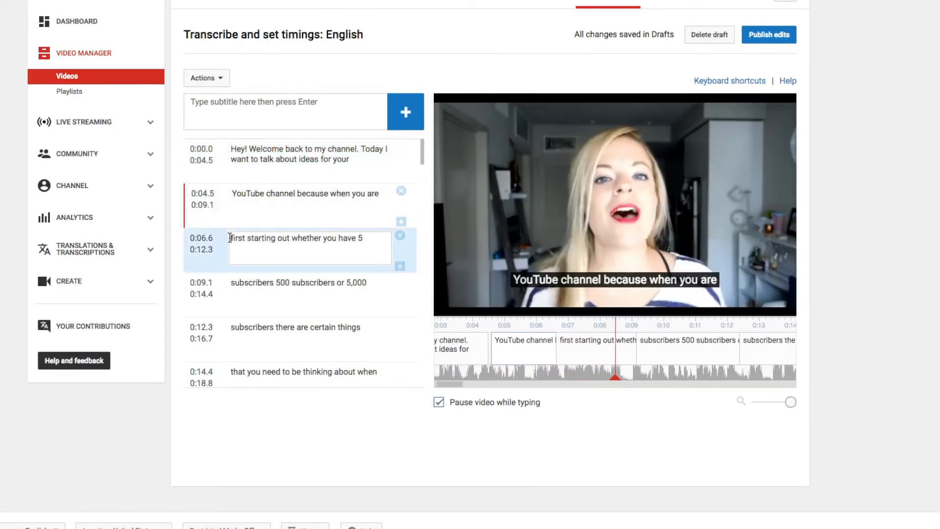
key(BackSpace)
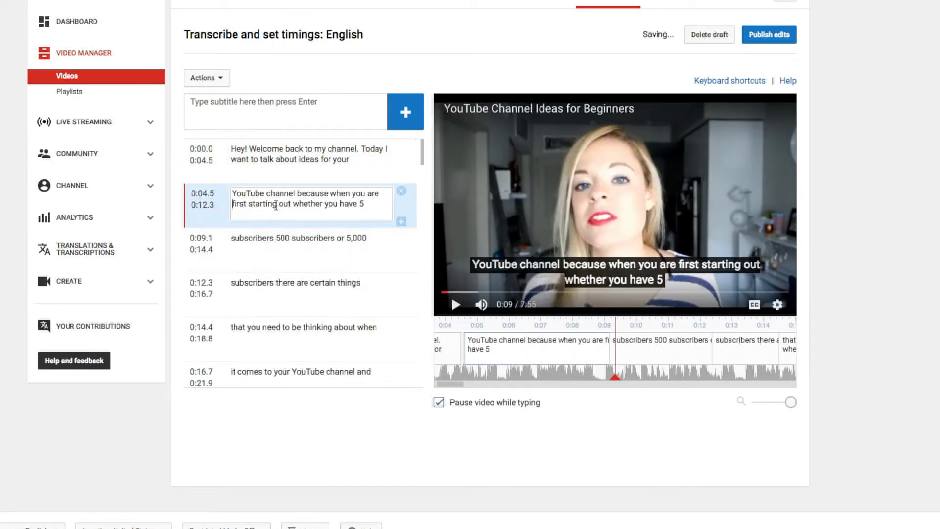
text(,)
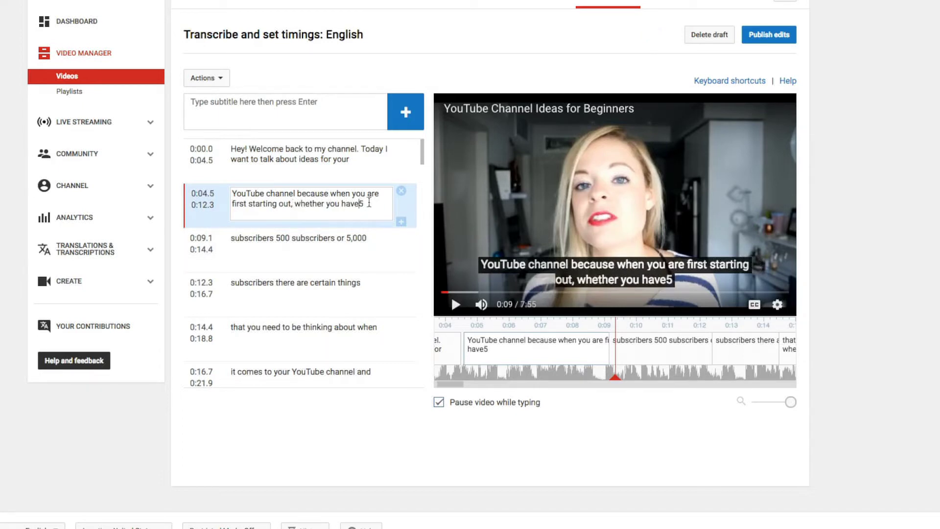
key(Return)
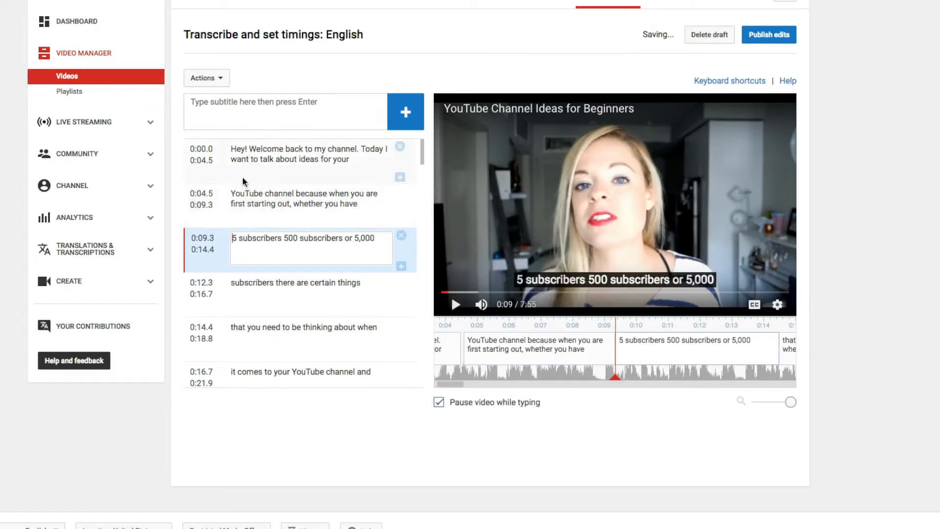
Replay from the first caption and add a comma after "subscribers" in the caption "subscribers there are certain things"
click(246, 173)
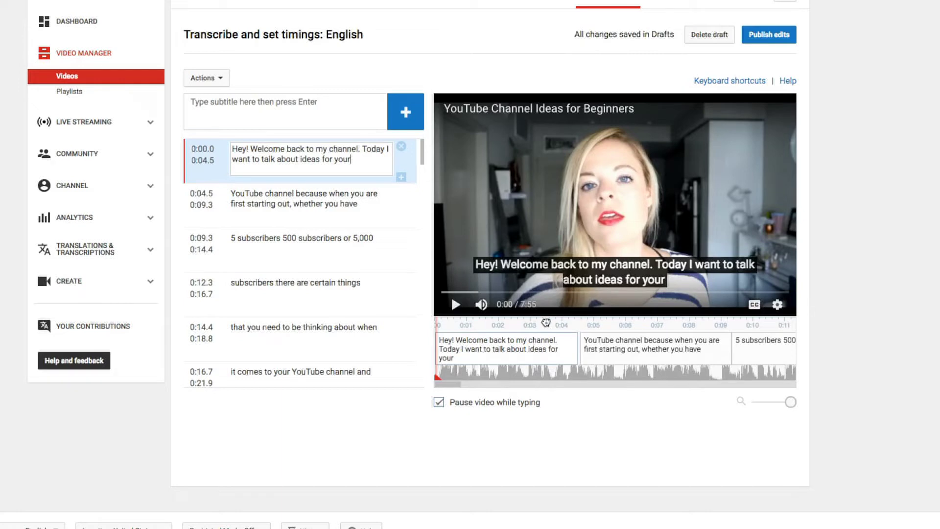
click(448, 292)
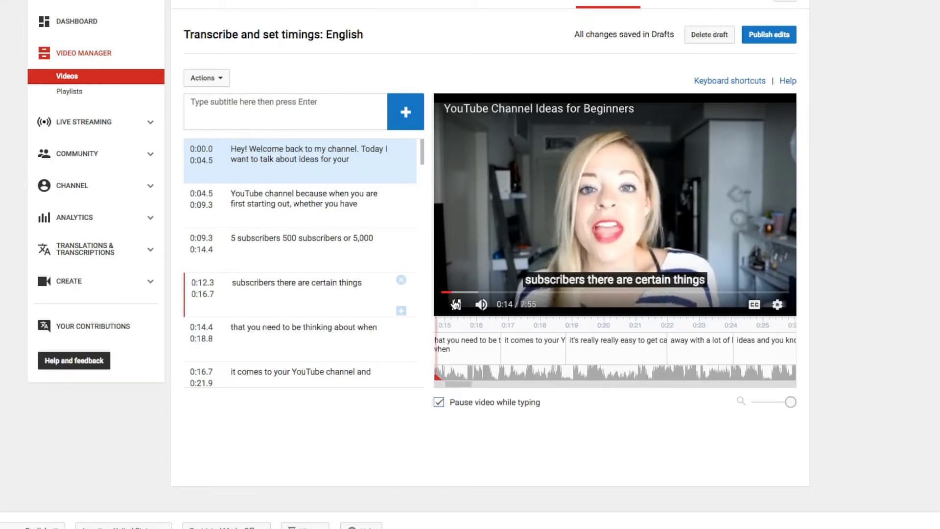
click(283, 284)
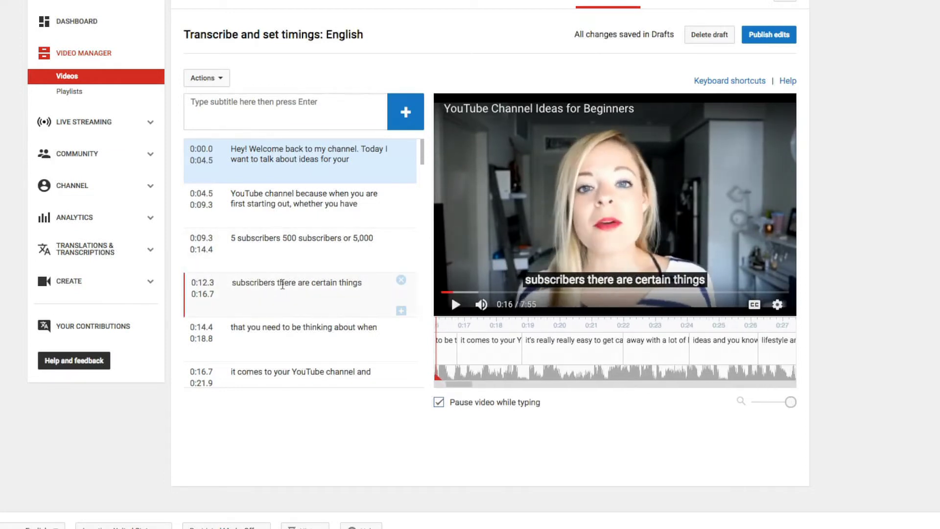
click(298, 282)
text(,)
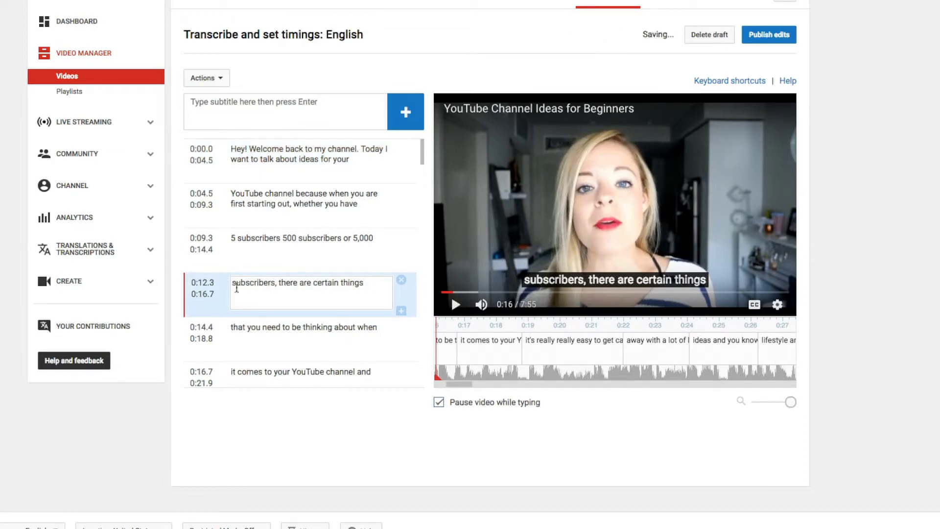
Merge "subscribers, there are certain things" into the "5 subscribers 500 subscribers or 5,000" caption and set the following caption's start time to 0:16.7
key(BackSpace)
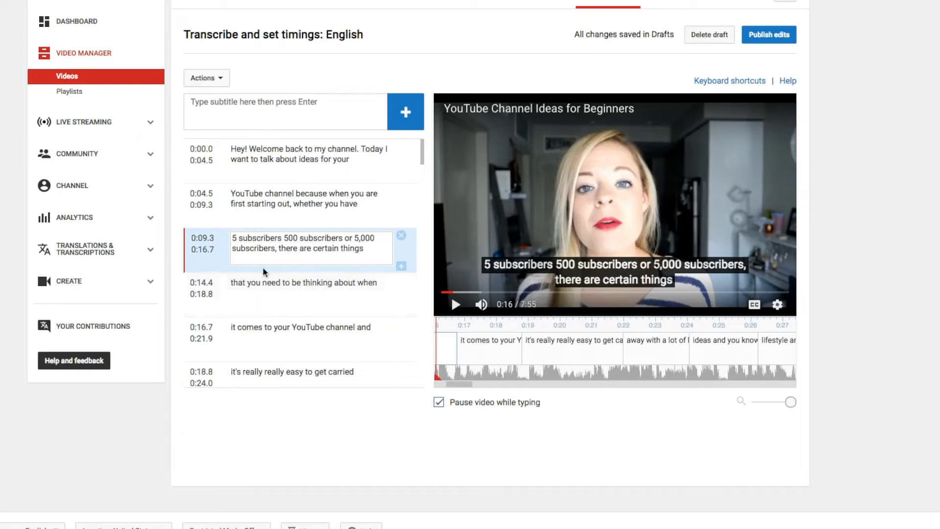
click(202, 283)
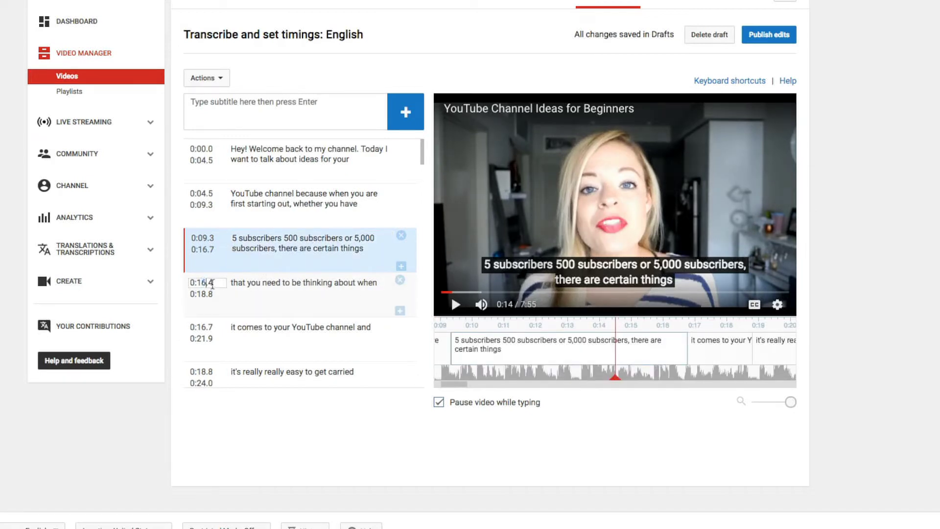
click(255, 250)
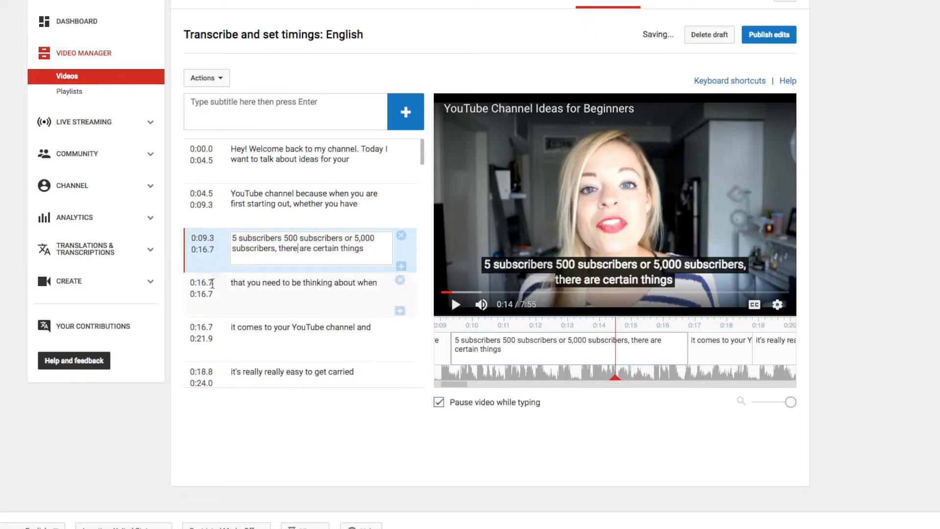
Merge the caption "it comes to your YouTube channel and" into "that you need to be thinking about when"
click(221, 327)
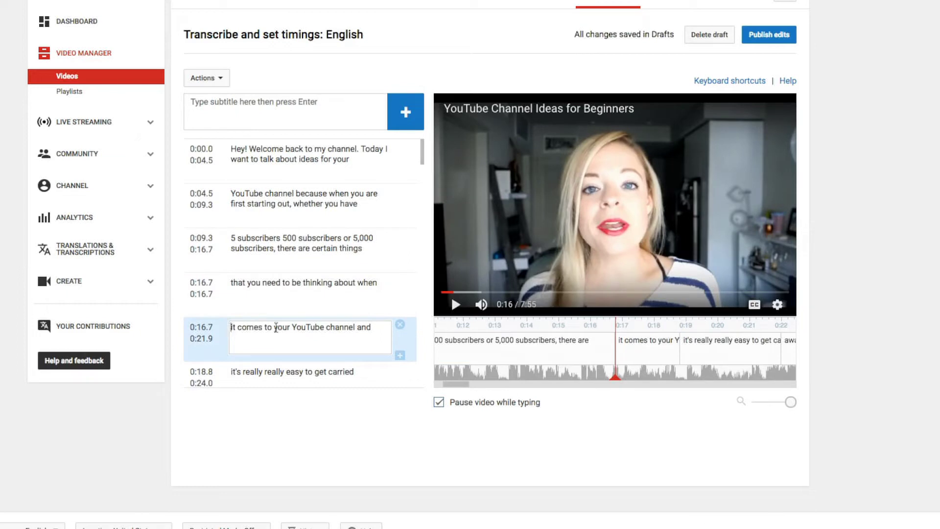
key(BackSpace)
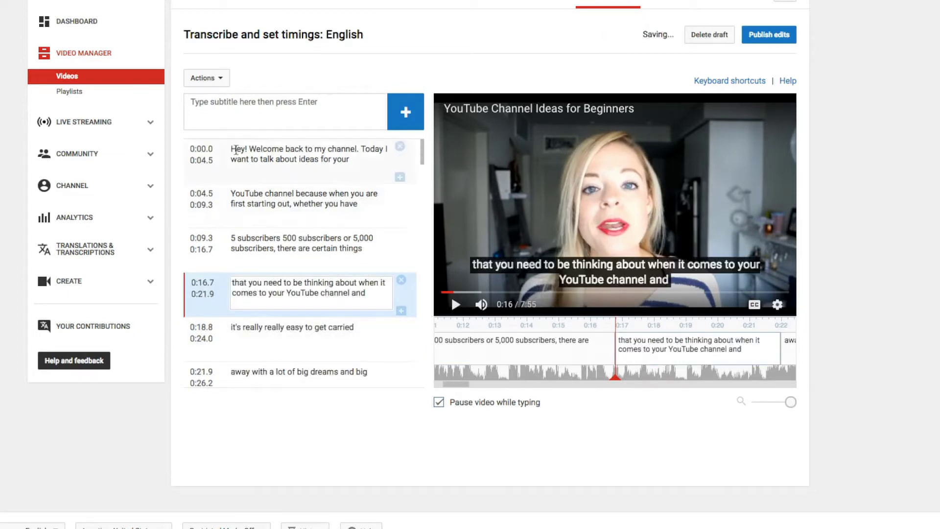
Trim the second caption to end at 0:09.2 and replay the video from the first caption to check the timing
click(252, 148)
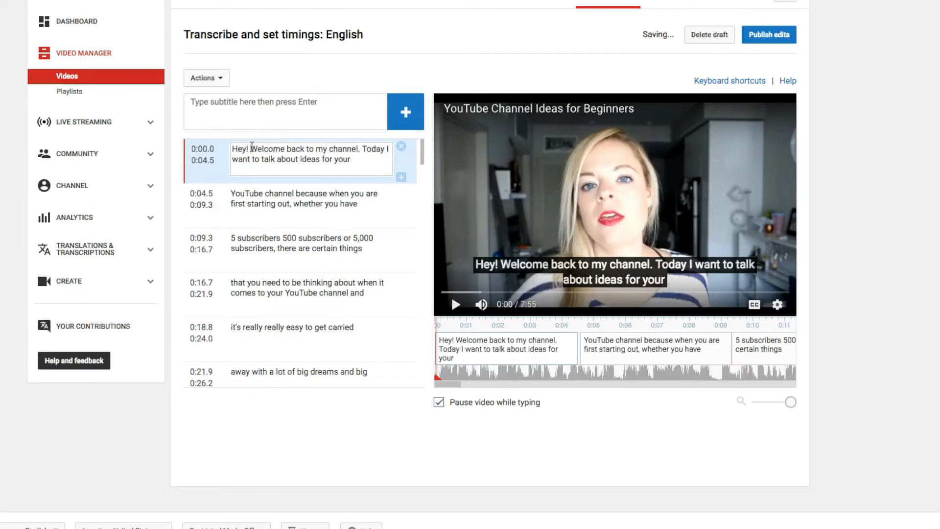
mouse_move(666, 352)
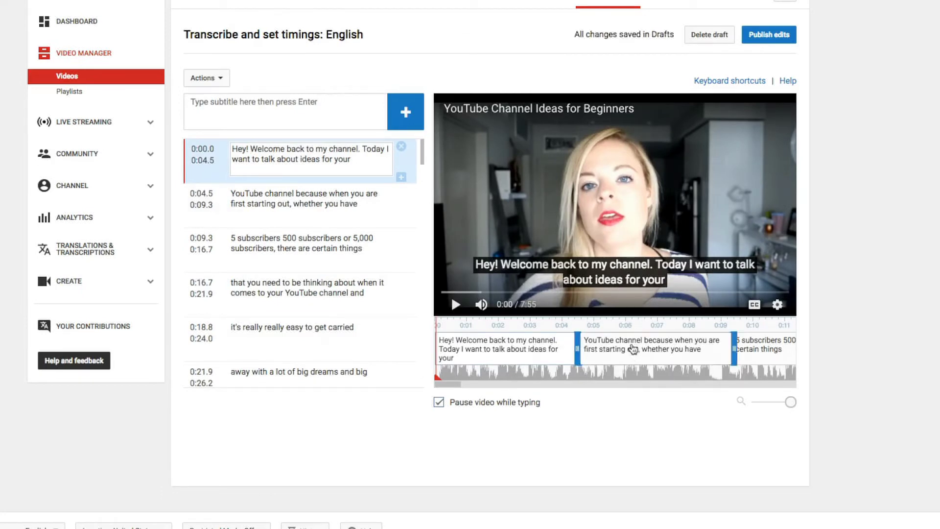
click(646, 349)
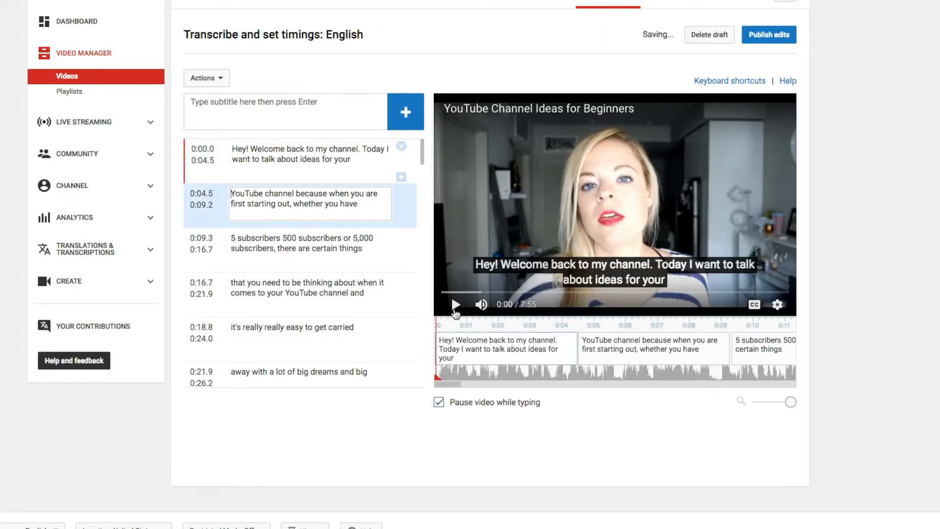
click(457, 304)
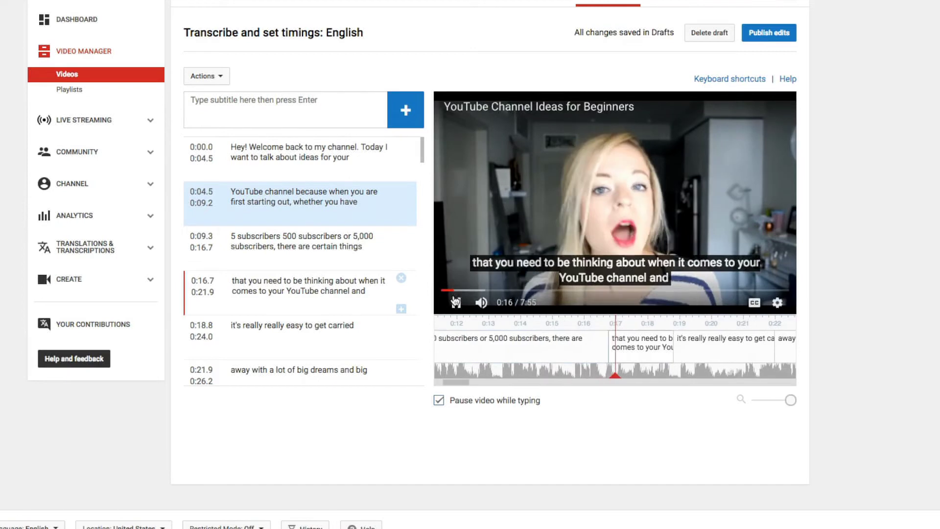
Trim the "5 subscribers 500 subscribers or 5,000" caption to end at 0:15.9 and replay its last few seconds
click(610, 348)
drag(606, 347, 580, 348)
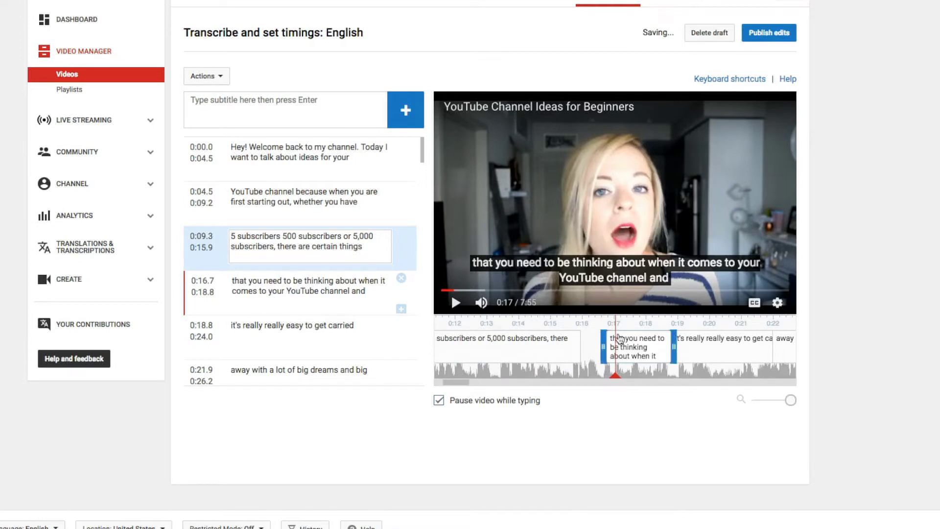
click(517, 365)
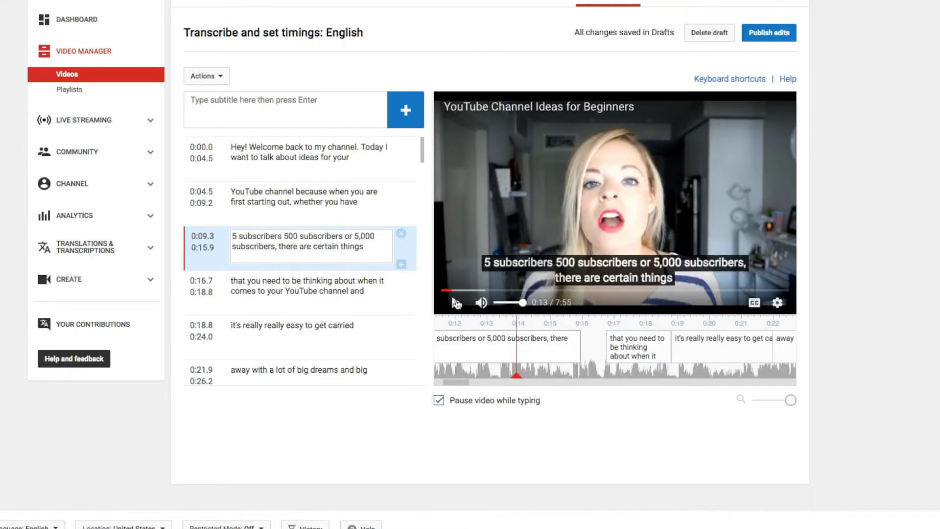
click(456, 302)
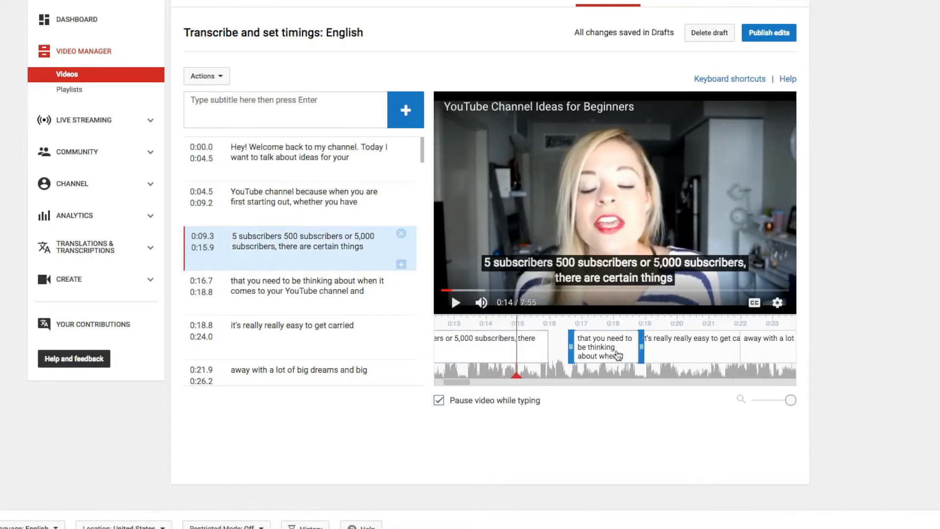
Set the "that you need to be thinking about" caption to start at 0:16.0 and resume playback to check it
click(579, 347)
drag(571, 344, 552, 345)
click(456, 303)
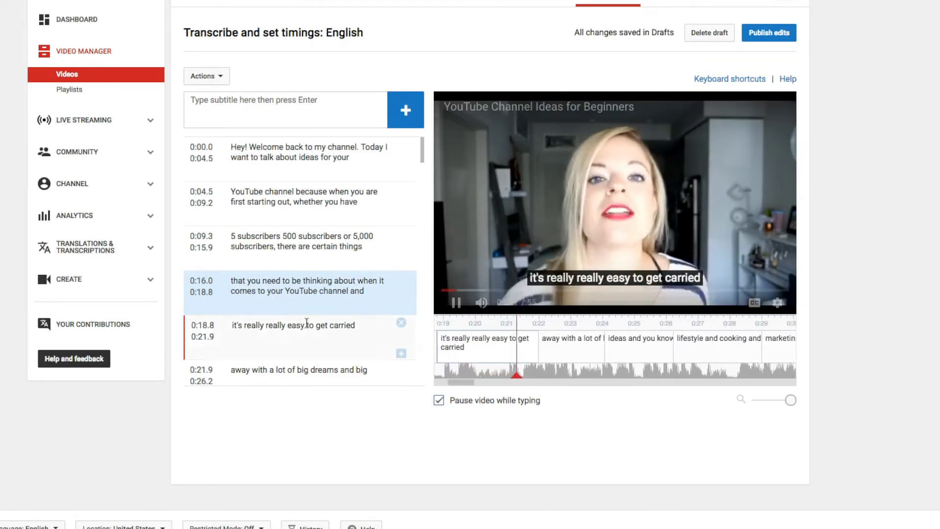
Add a comma after the first "really" at 0:18.8 and merge "ideas and you know I want to talk about" into the caption at 0:21.9
click(261, 308)
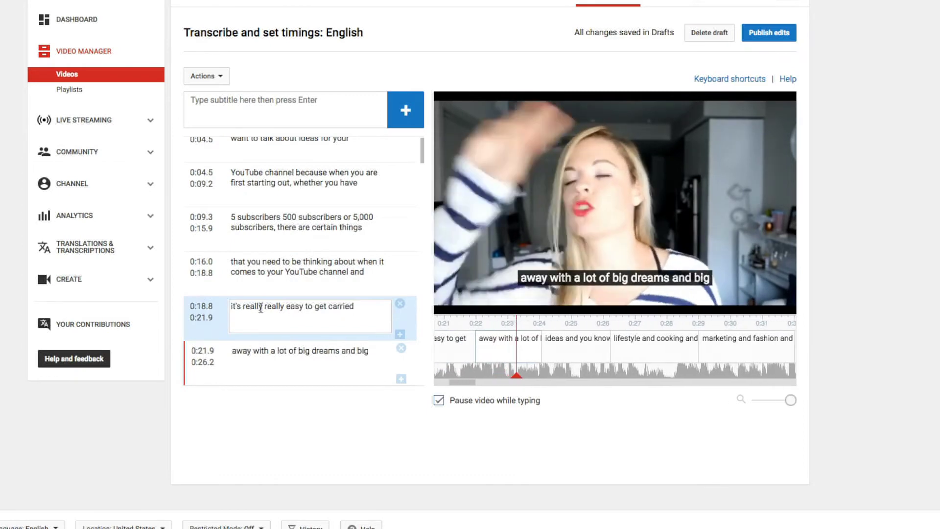
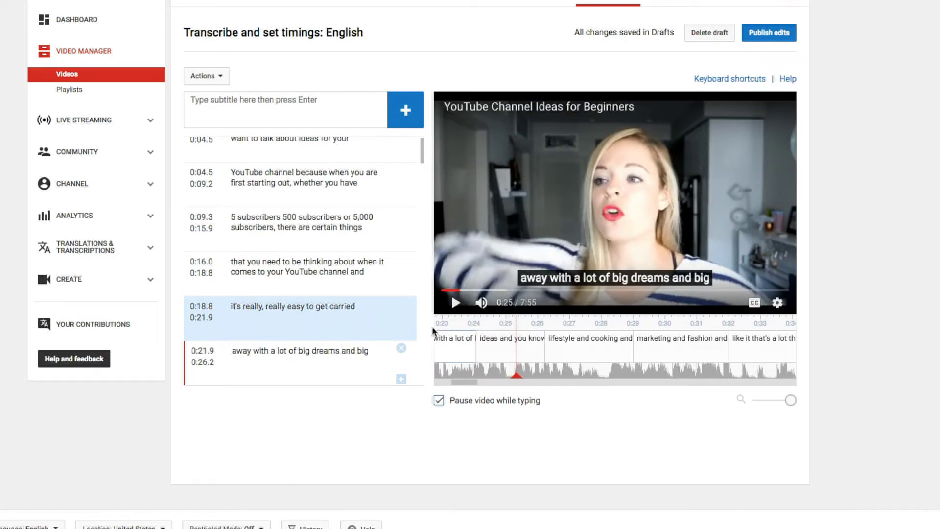
scroll(254, 319, down, 2)
click(251, 284)
click(258, 320)
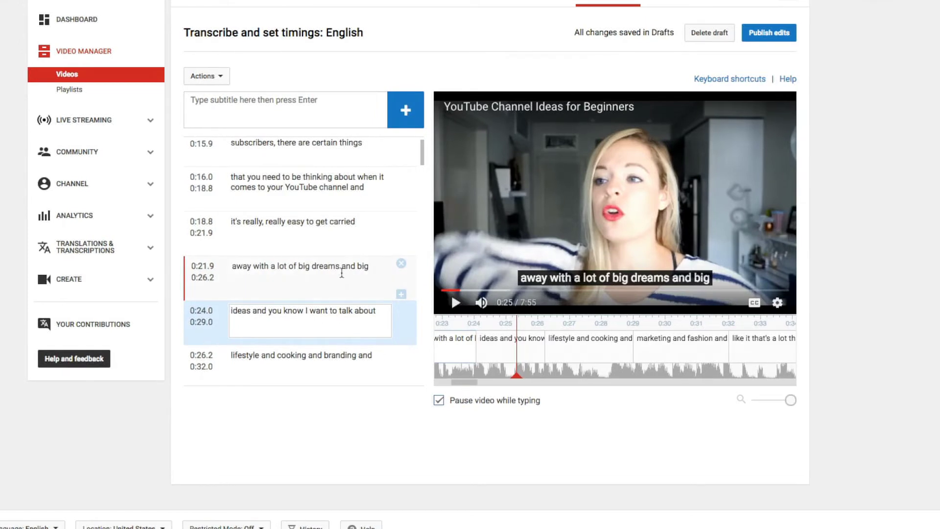
key(BackSpace)
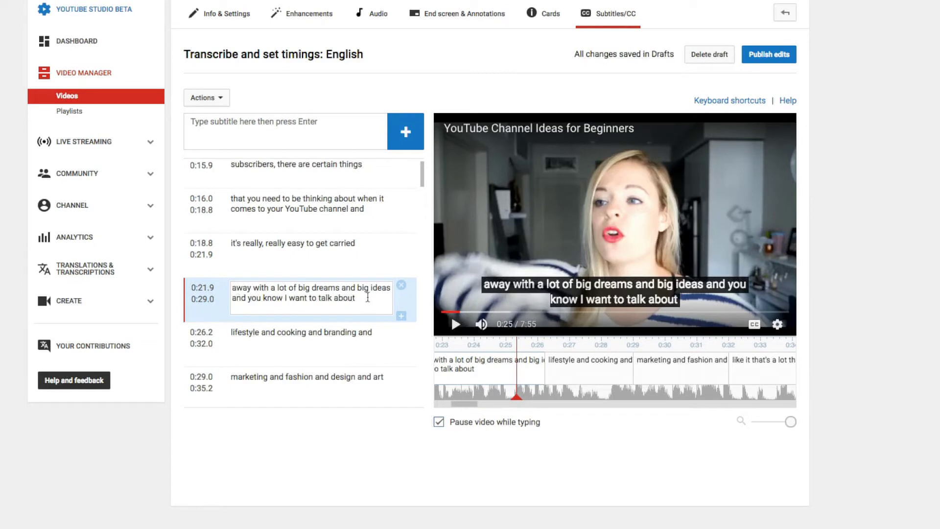
Adjust the timings so the caption at 0:21.9 ends at 0:26.2 and "marketing and fashion and design and art" starts at 0:32.0
click(452, 326)
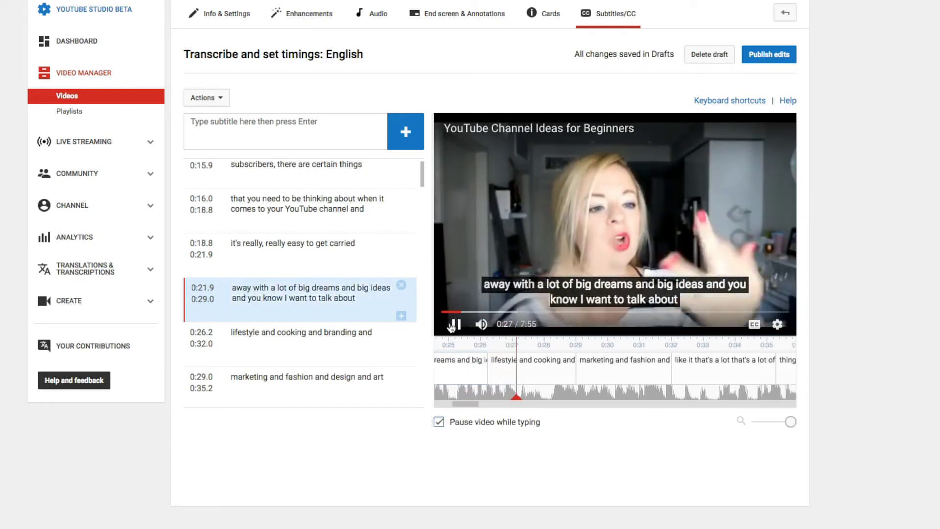
click(483, 367)
drag(521, 345, 571, 346)
click(456, 324)
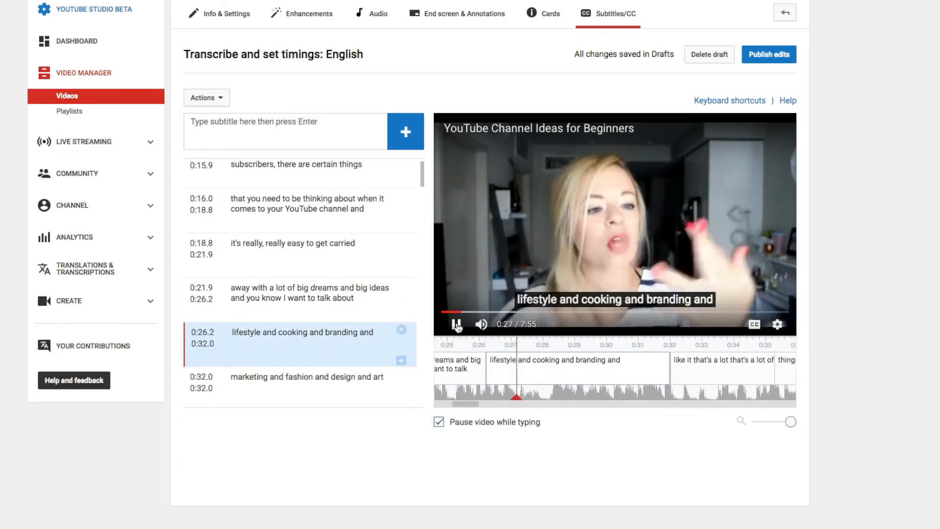
click(457, 326)
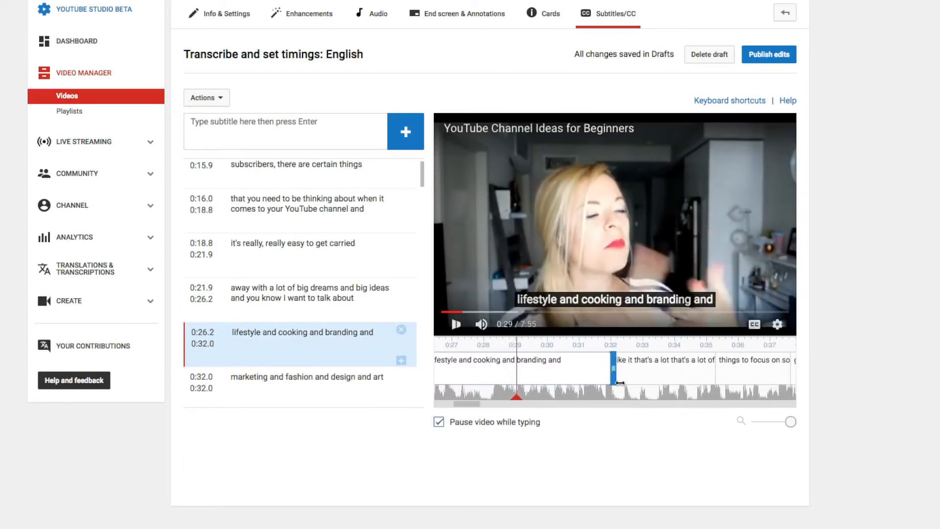
Merge "marketing and fashion and design and art" into "lifestyle and cooking and branding and" and play the video through the following caption
click(232, 376)
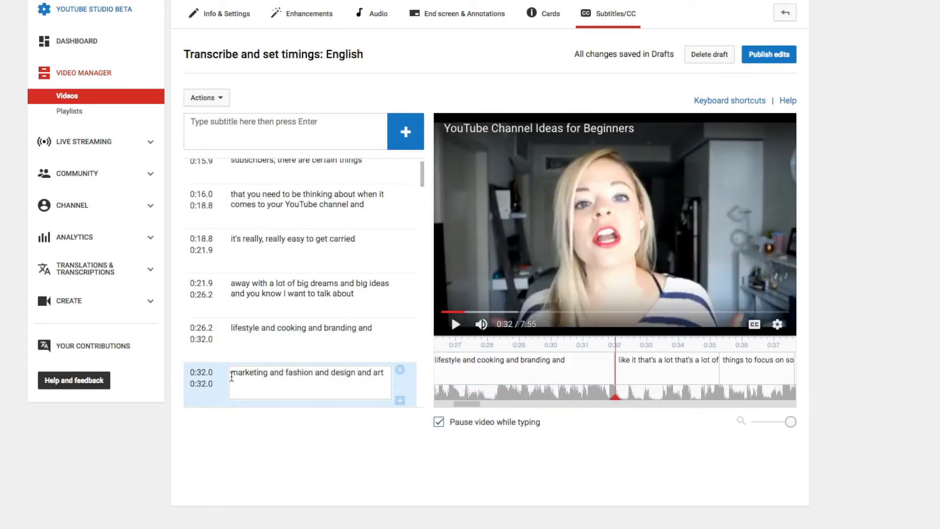
key(BackSpace)
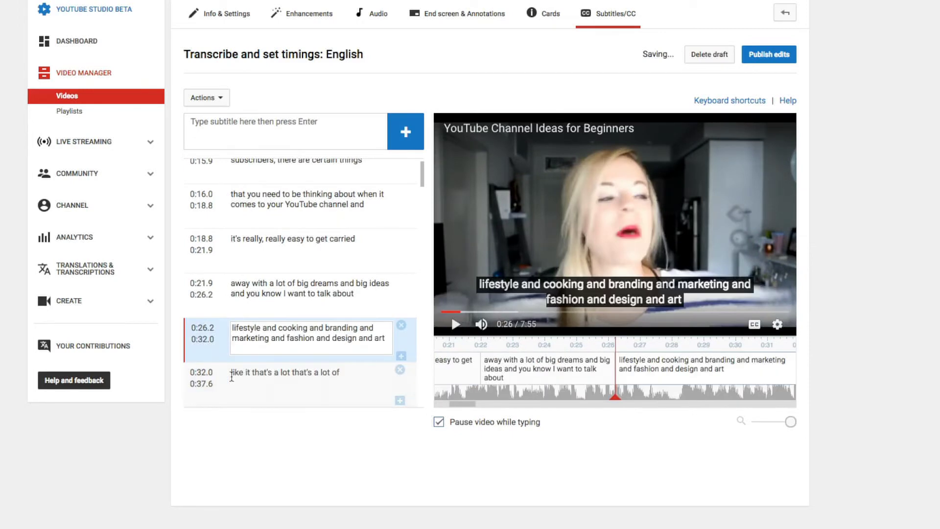
click(456, 324)
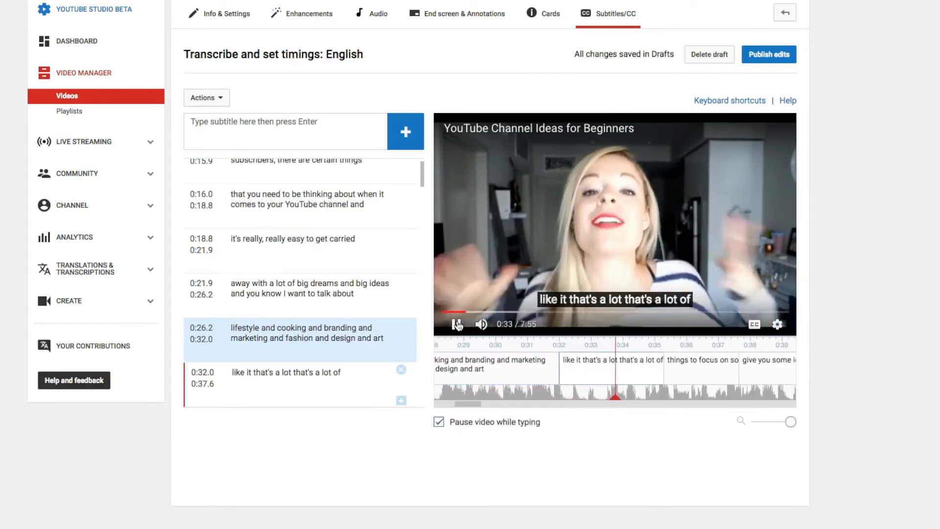
click(562, 272)
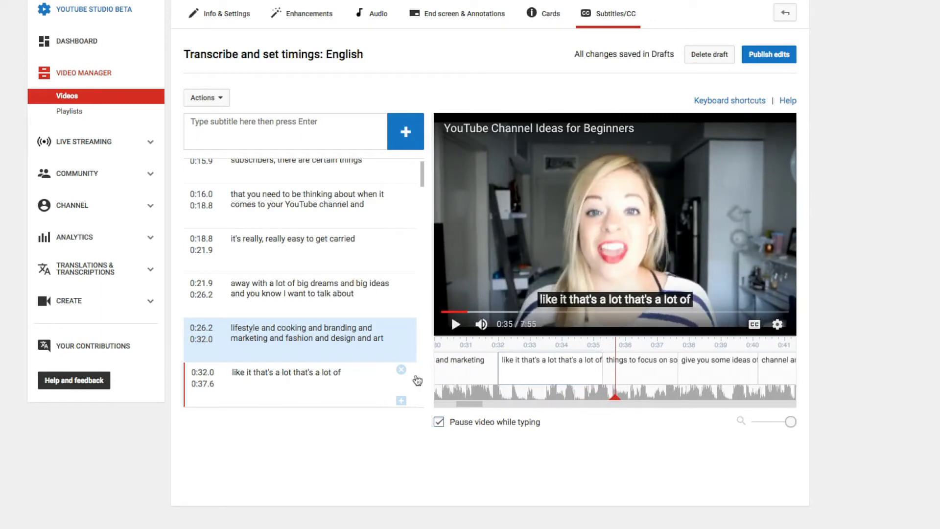
Correct the caption at 0:32.0 to read "...that's a lot! That's a lot of"
click(294, 378)
scroll(271, 373, up, 1)
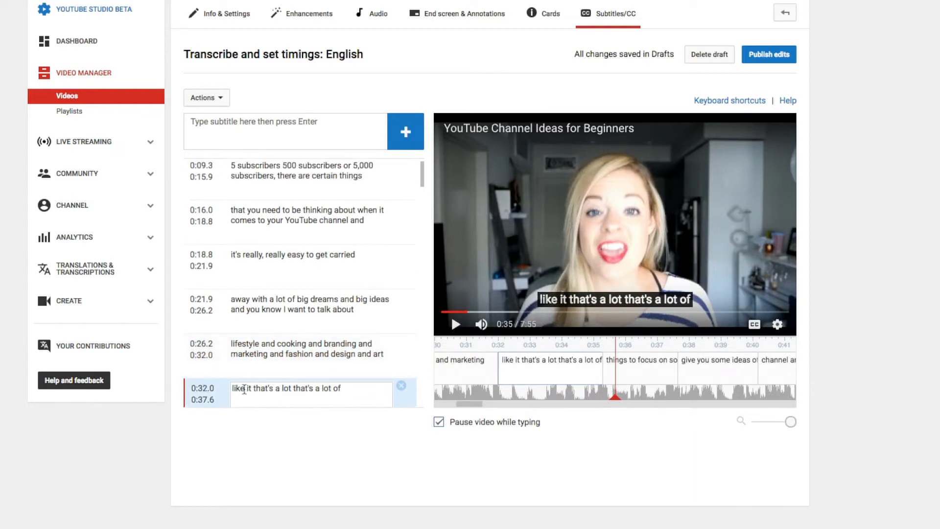
drag(253, 387, 222, 389)
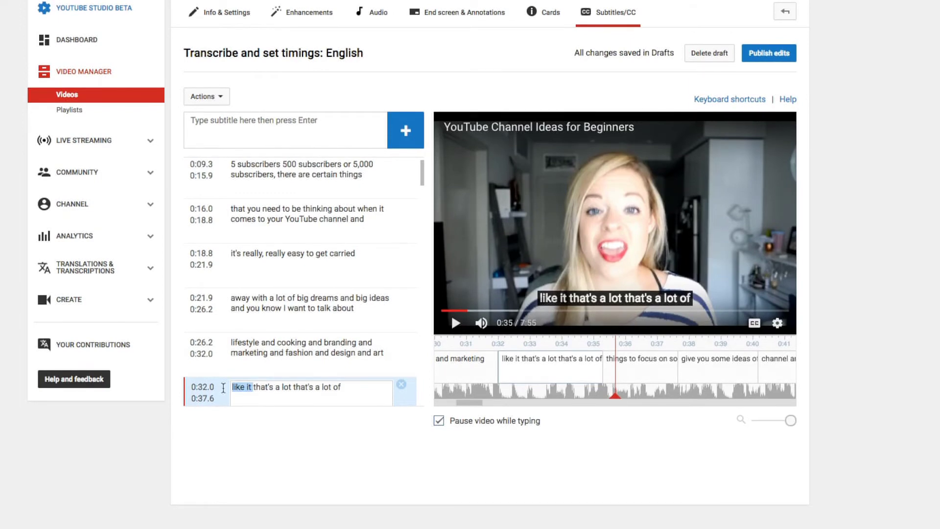
text(...)
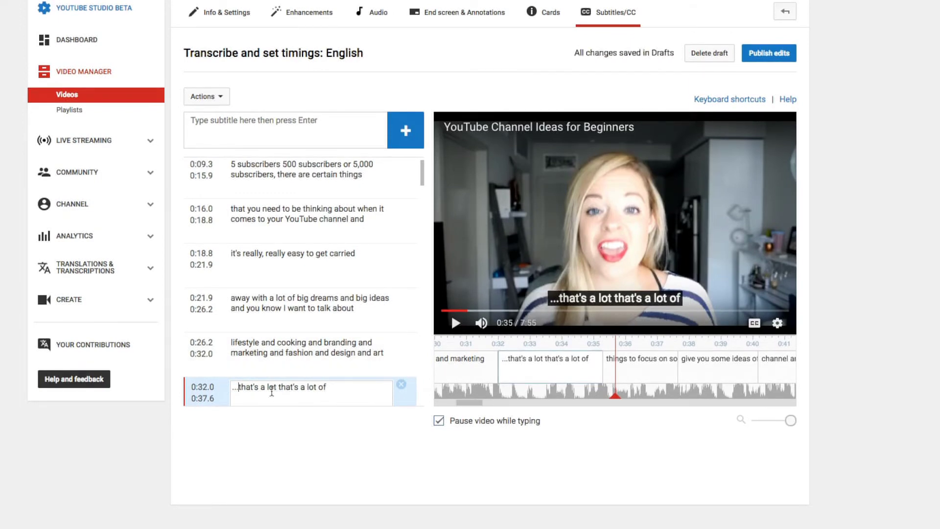
click(277, 387)
text(!)
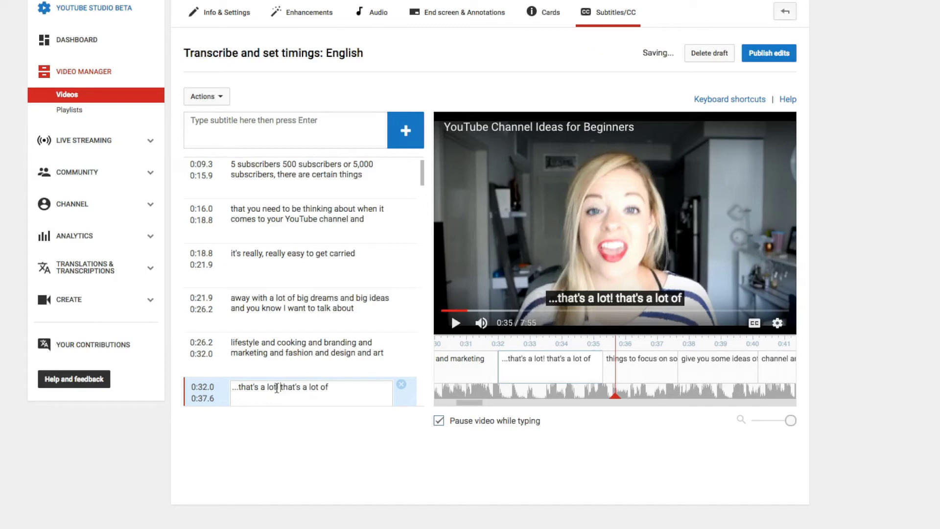
key(Right)
key(Delete)
text(T)
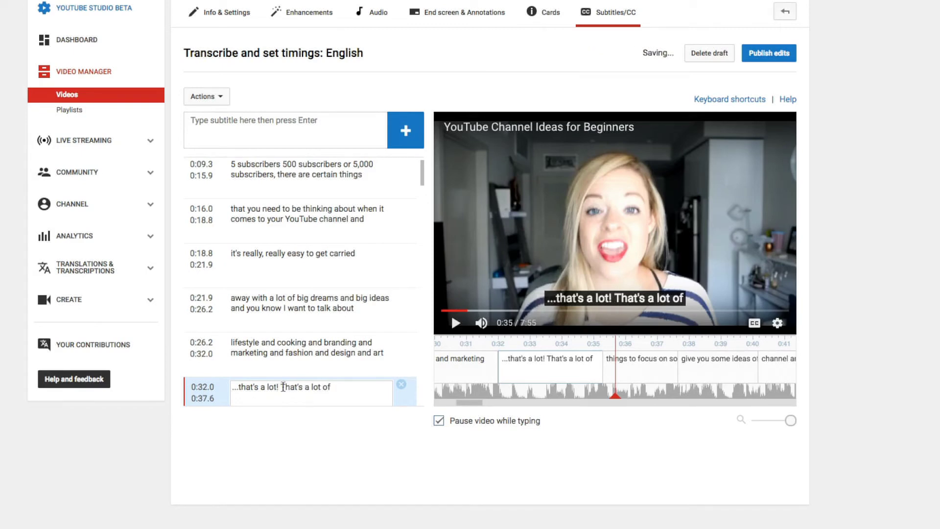
Merge "things to focus on so today I'm gonna" into the caption at 0:32.0 and punctuate it as "on. So today"
scroll(304, 361, down, 2)
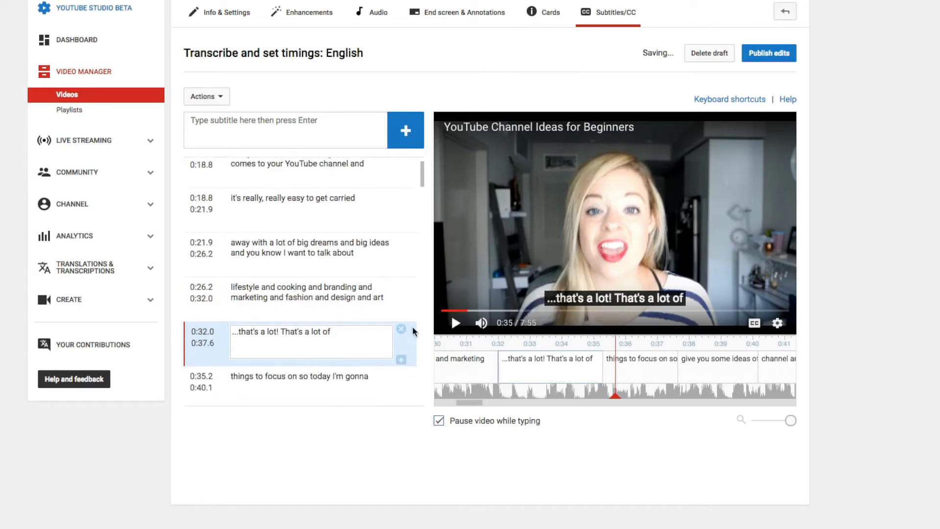
click(256, 374)
key(BackSpace)
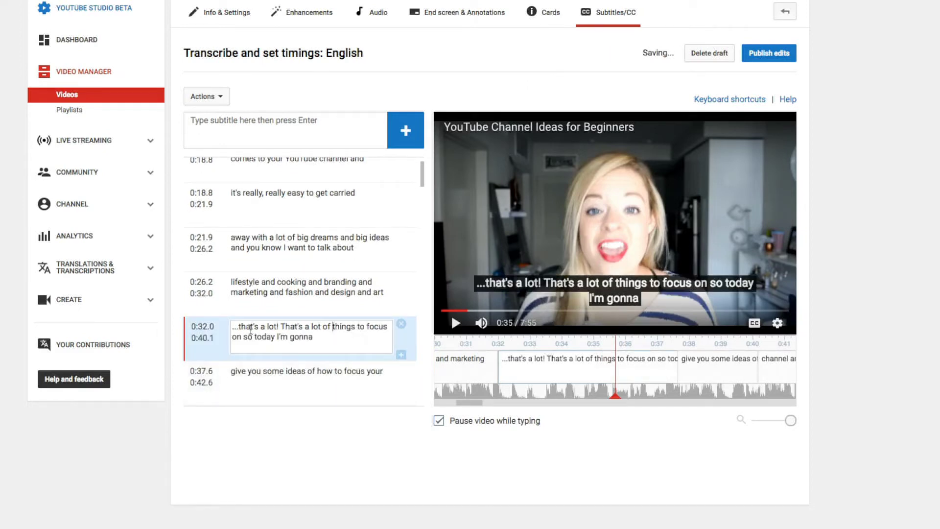
text(.)
key(Delete)
text(S)
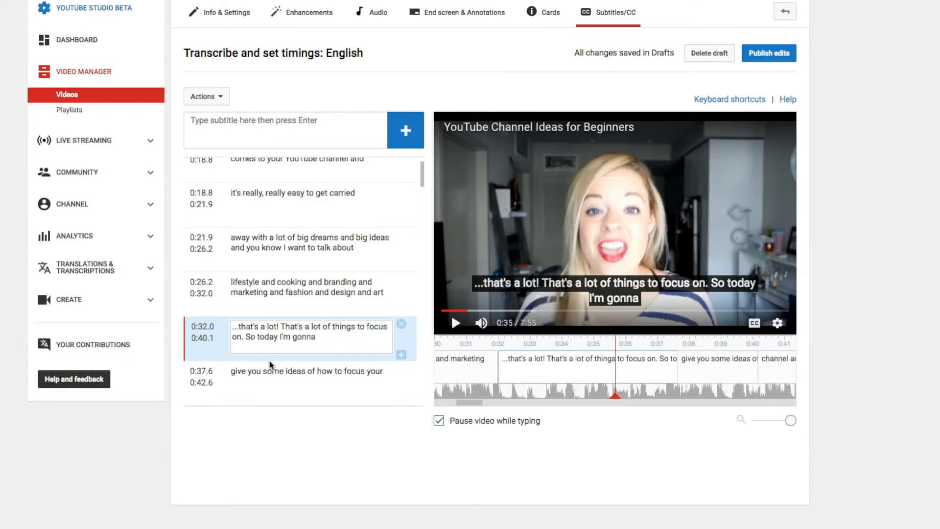
Start "give you some ideas of how to focus your" at 0:40.1 and merge "channel and how to build a successful" into it
click(202, 371)
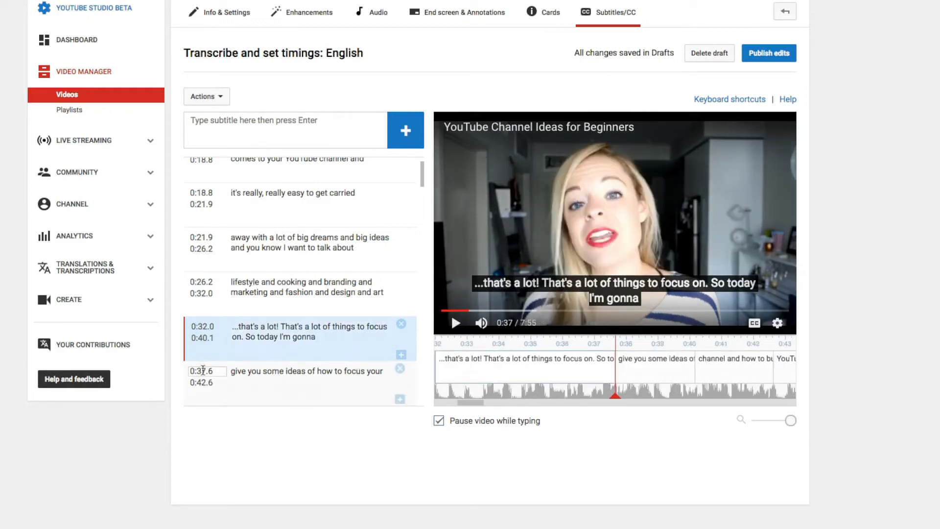
drag(197, 372, 205, 372)
text(40)
click(264, 386)
click(234, 326)
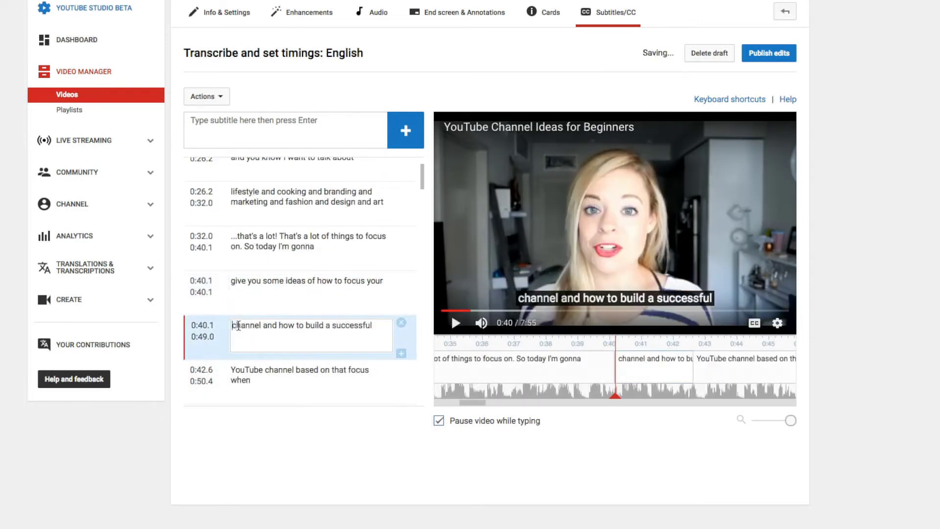
key(BackSpace)
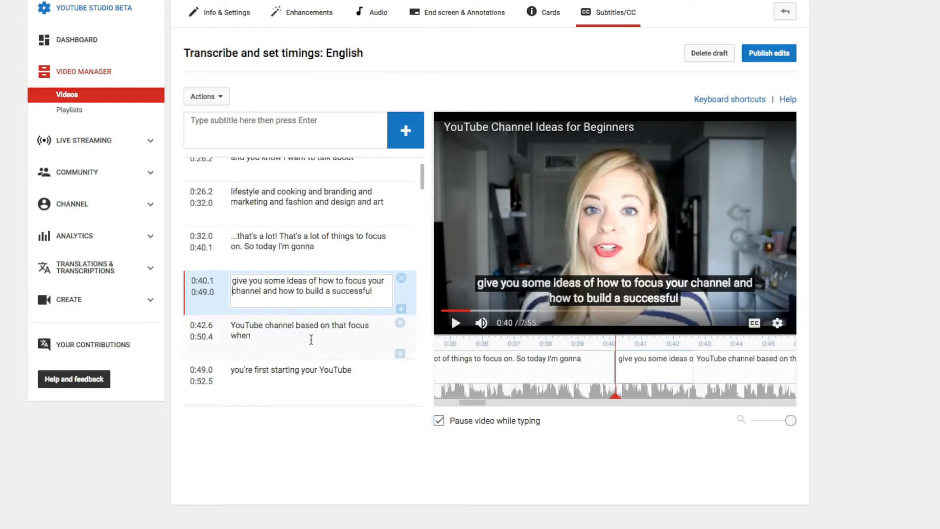
Replay the captions before 0:40 and move the start of "give you some ideas of how to focus your" to 0:39.3
click(258, 327)
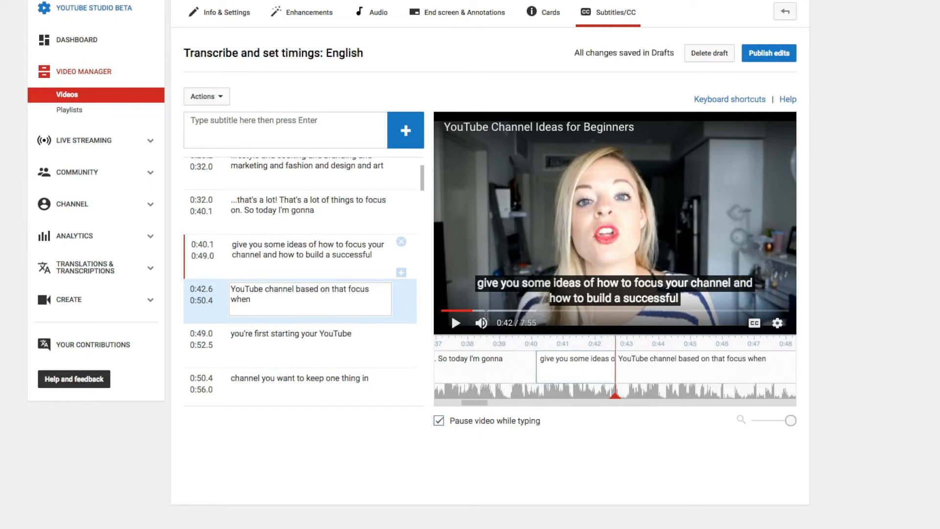
click(468, 310)
click(457, 322)
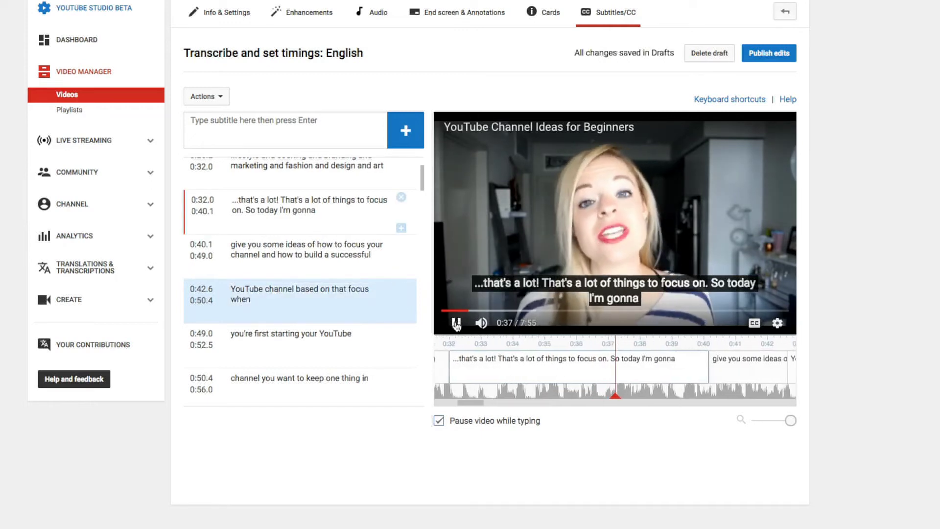
click(685, 366)
drag(689, 367, 665, 367)
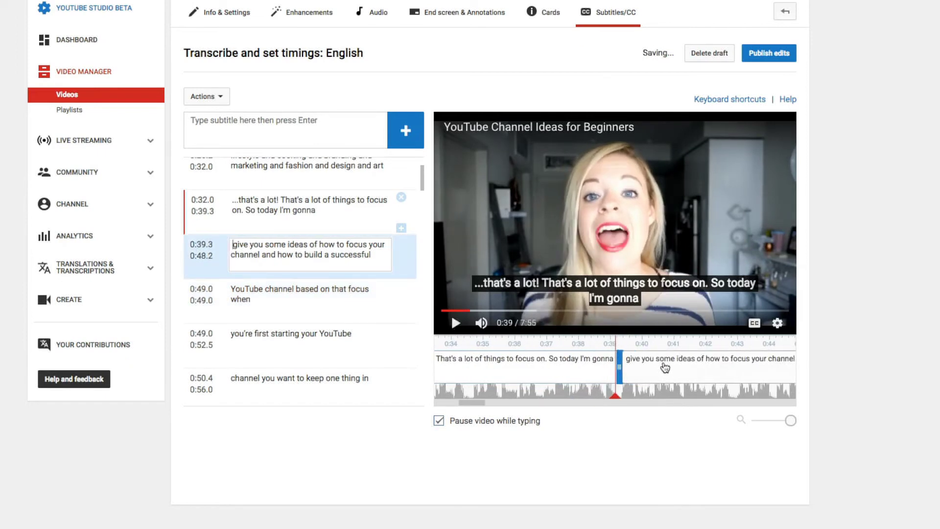
End the "give you some ideas" caption at 0:44.2 and start "YouTube channel based on that focus when" at 0:44.2
click(457, 323)
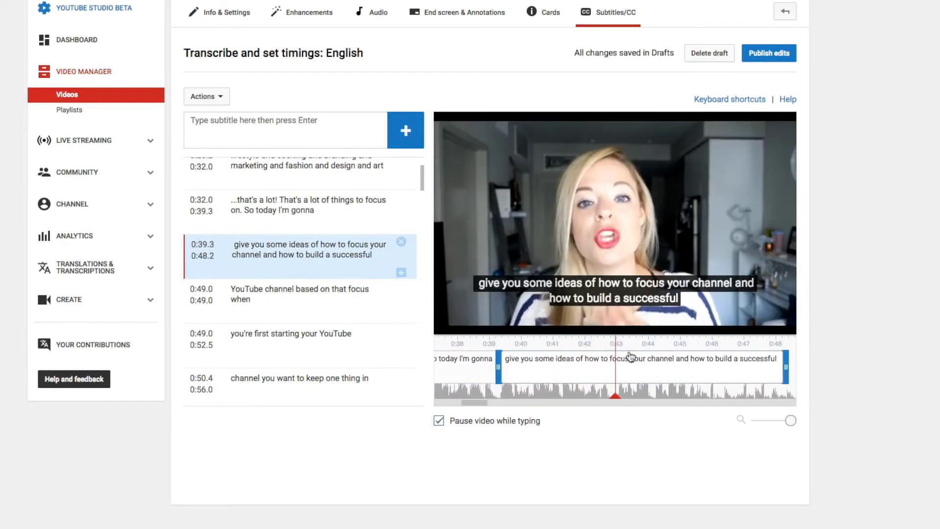
drag(754, 367, 616, 366)
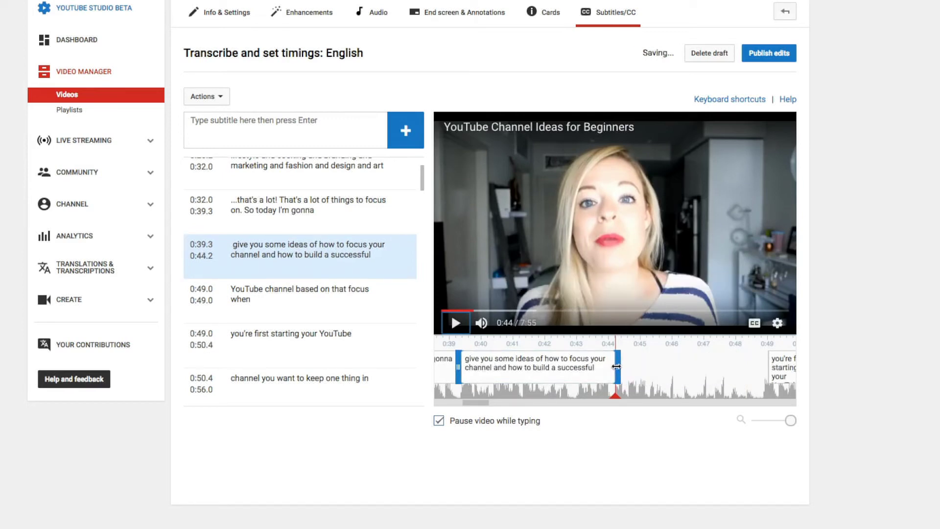
click(286, 302)
click(203, 290)
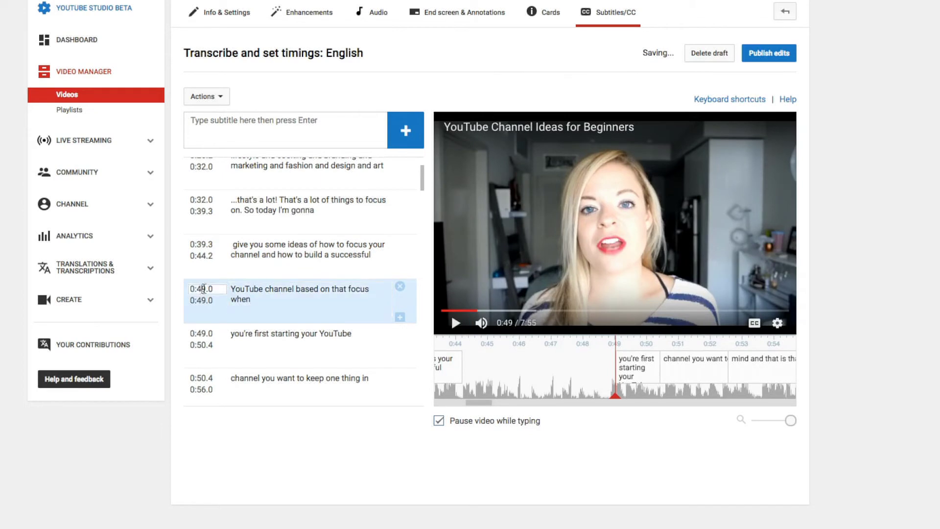
text(0:44.2)
Play the caption "YouTube channel based on that focus when" and set its end to 0:46.1
click(256, 290)
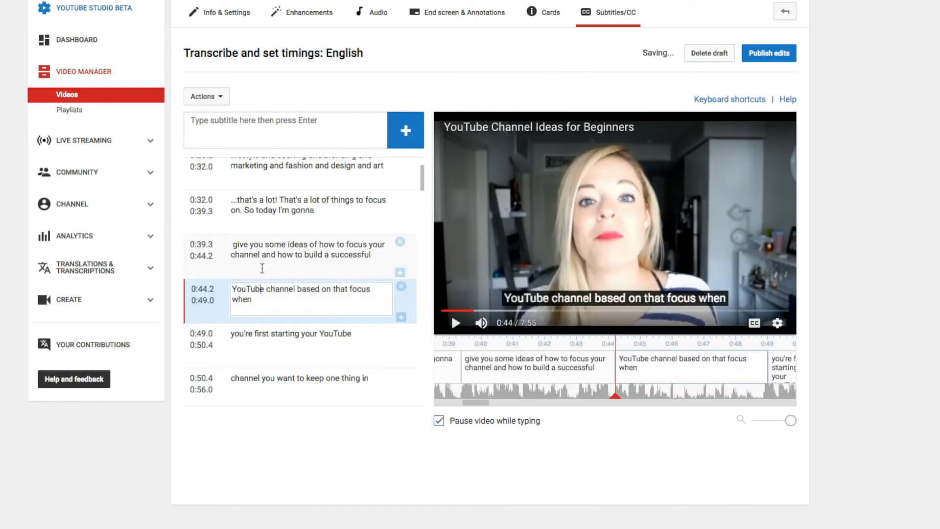
key(BackSpace)
click(455, 323)
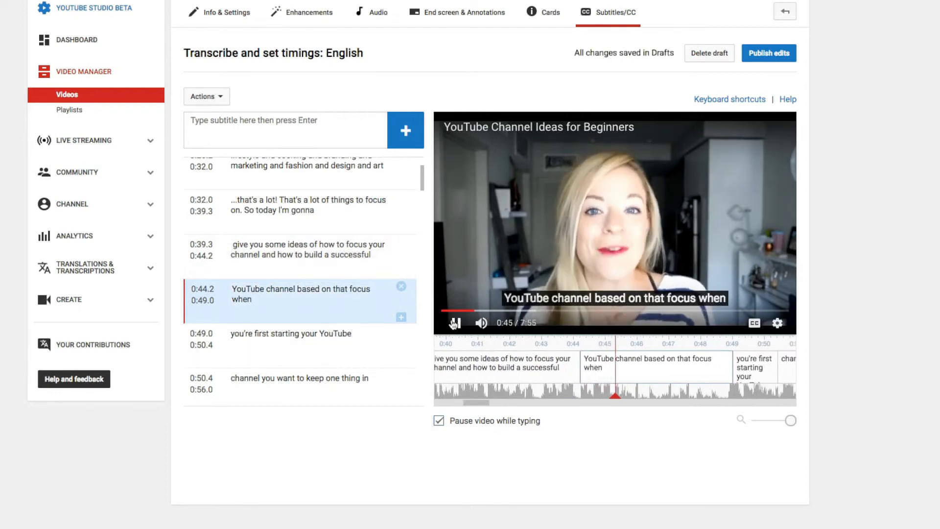
click(454, 322)
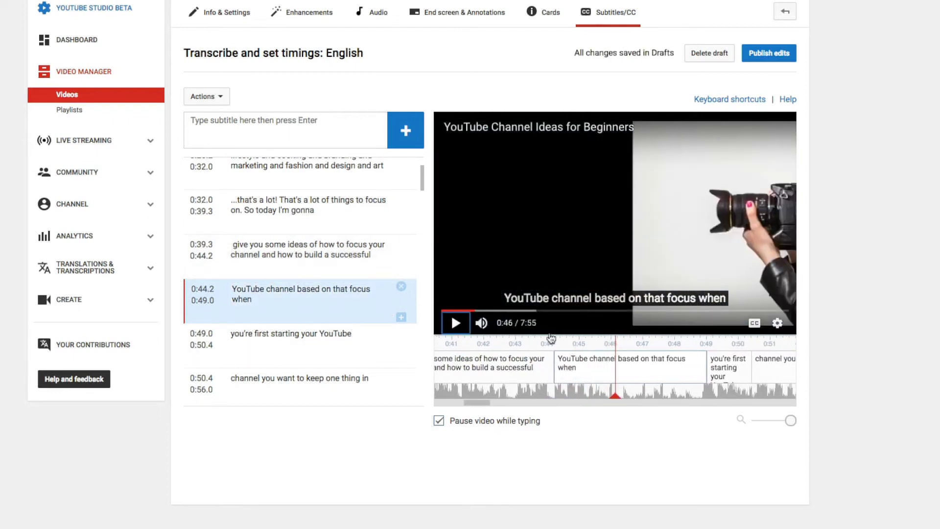
drag(709, 366, 618, 368)
Play on to the caption at 0:49.0 and correct it to read "When you're first starting your YouTube"
click(455, 323)
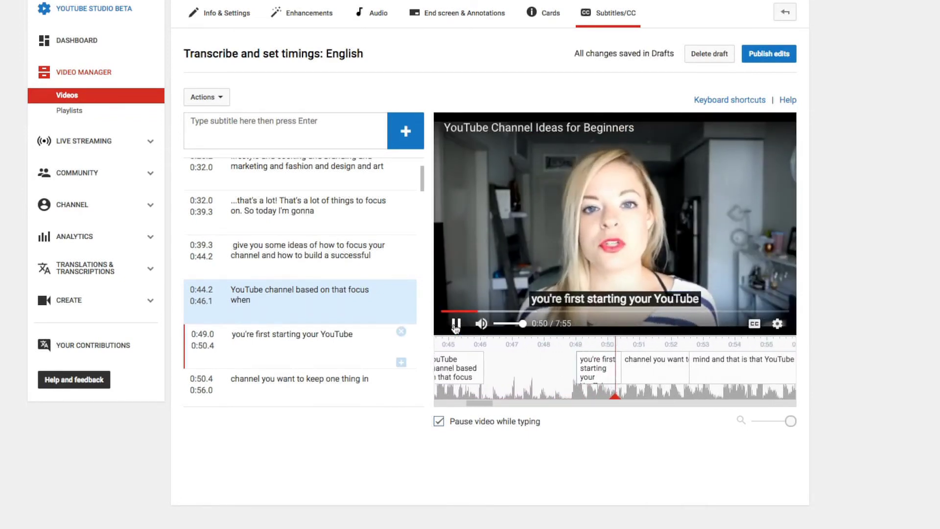
click(456, 324)
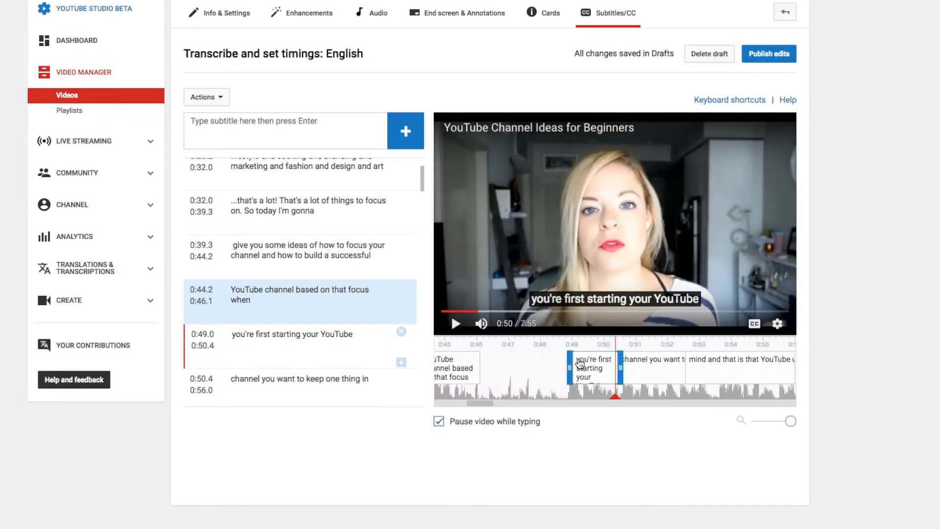
click(232, 334)
text(When)
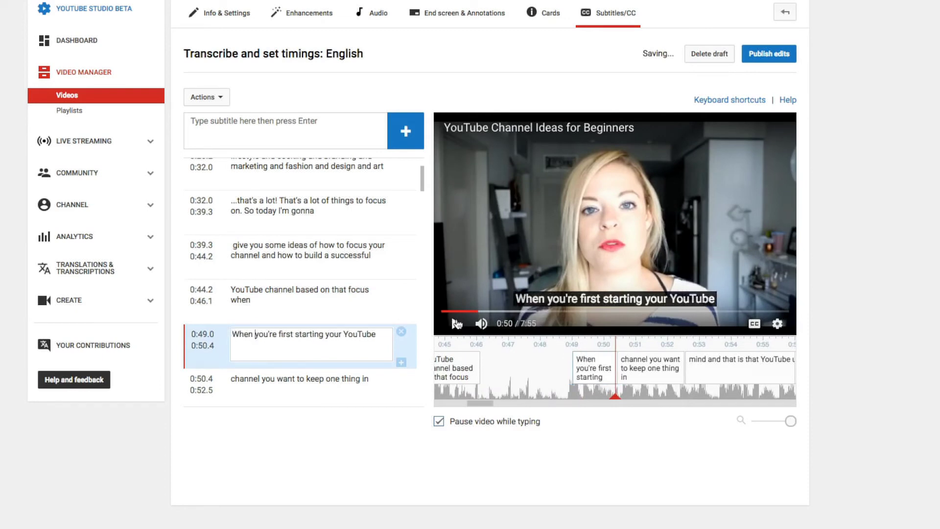
Play on and merge "is a search engine and that is how you" into the caption "mind and that is that YouTube ultimately"
click(455, 324)
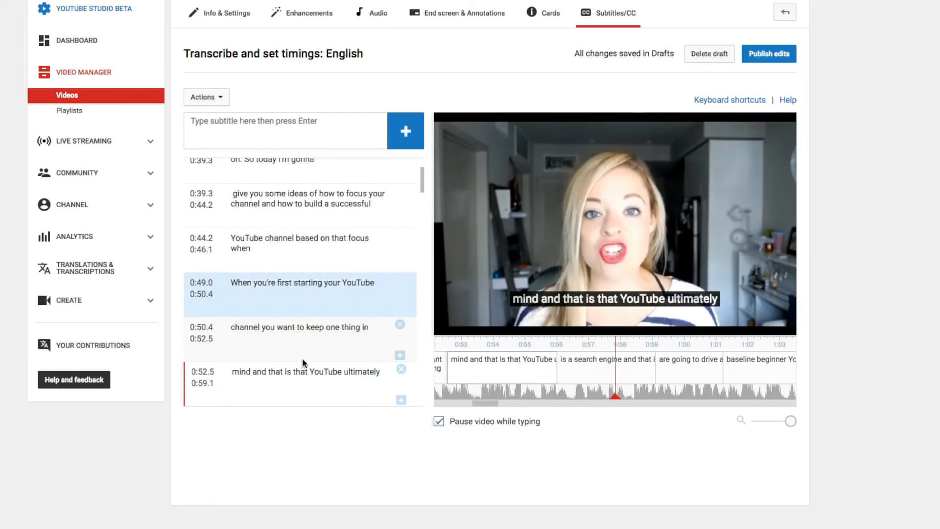
click(280, 332)
click(233, 317)
key(BackSpace)
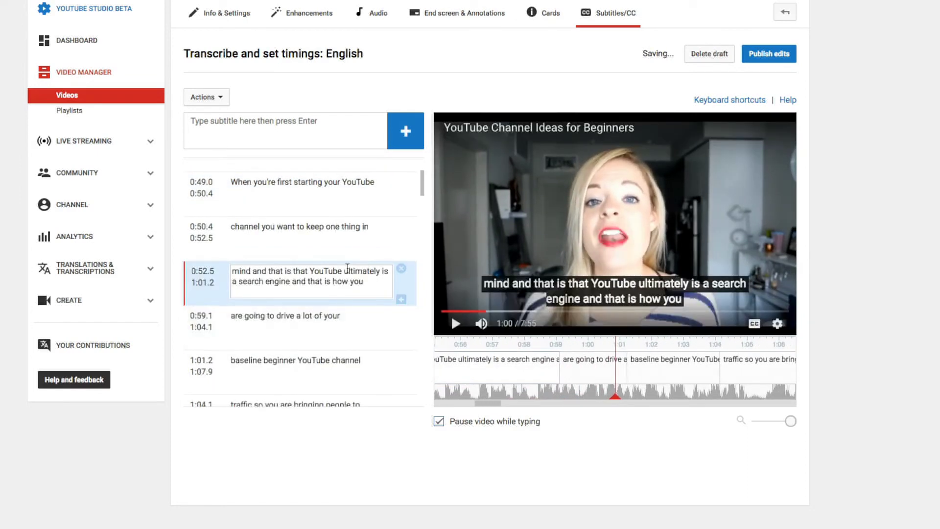
Add commas after "YouTube" and "ultimately" in the caption at 0:52.5
click(342, 270)
text(,)
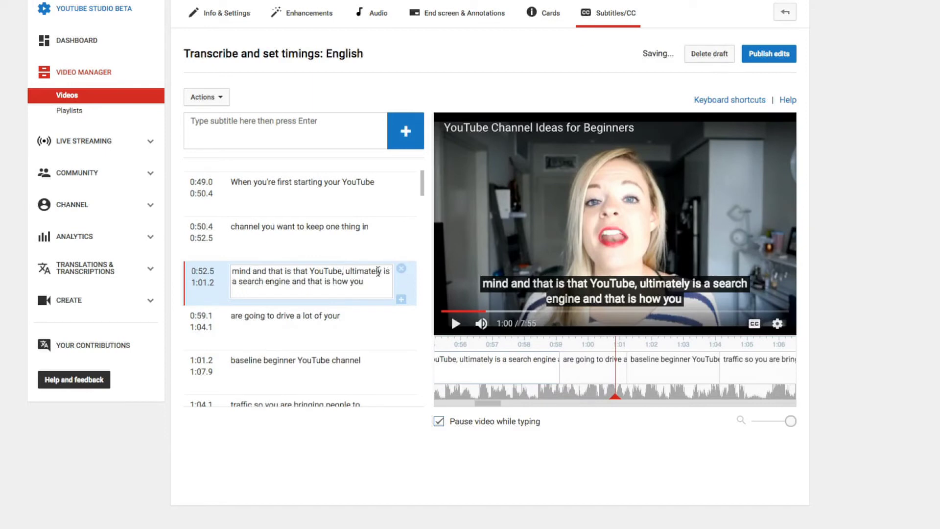
click(385, 270)
text(,)
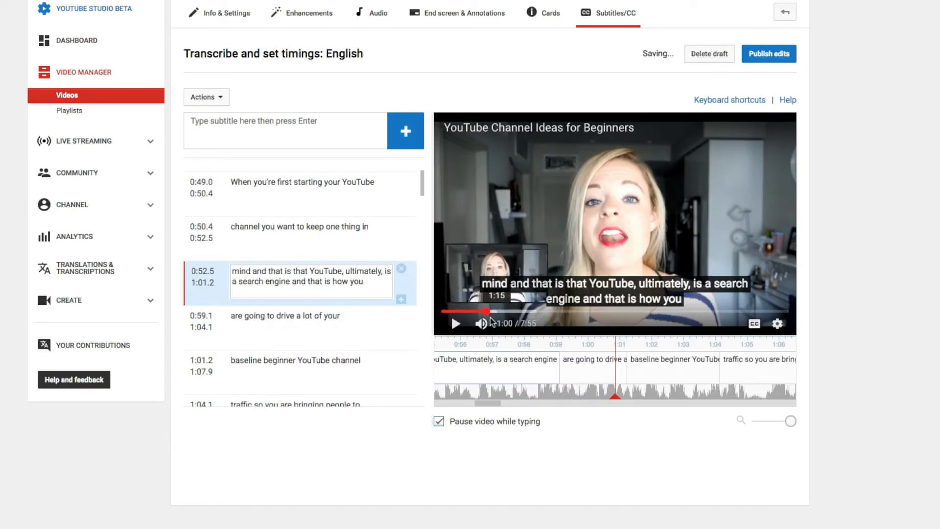
Replay the captions around 0:52.5 and end "mind and that is that YouTube, ultimately, is a search engine" at 0:58.4
click(311, 315)
click(271, 288)
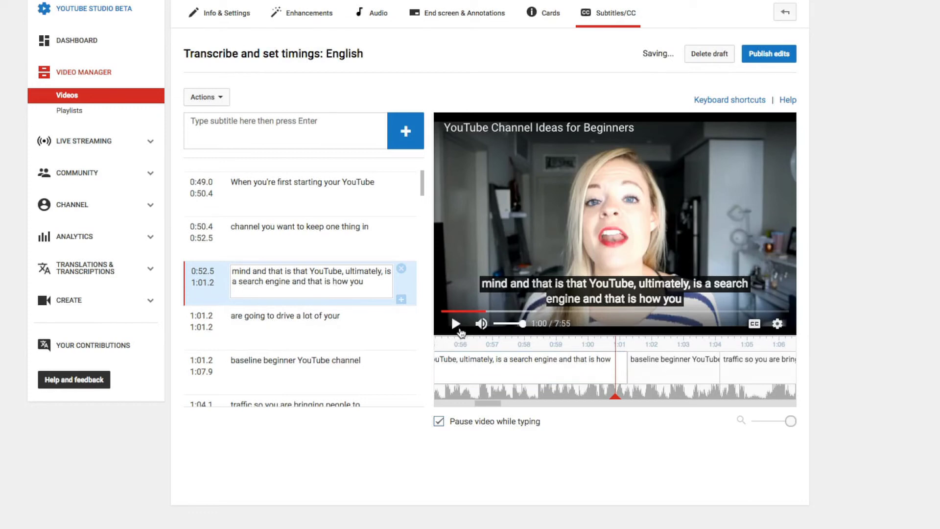
click(457, 328)
click(456, 325)
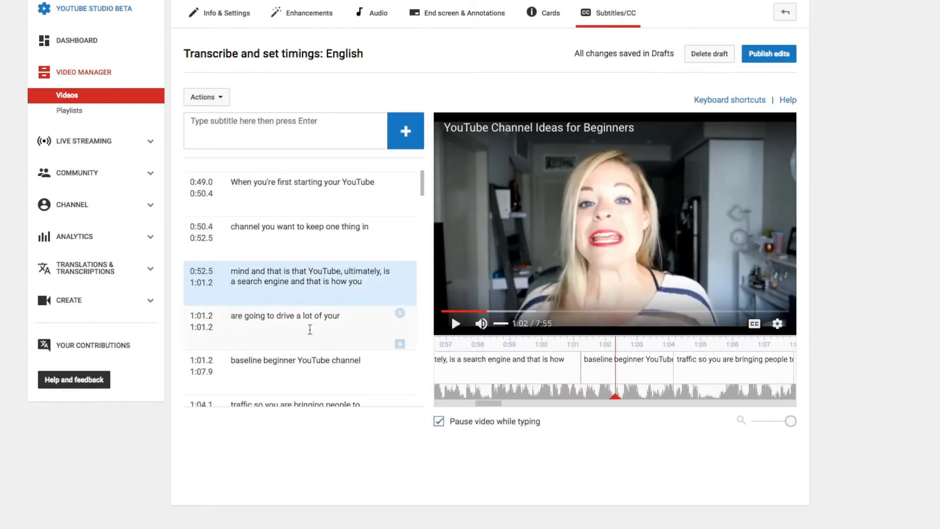
click(250, 268)
click(271, 230)
click(456, 325)
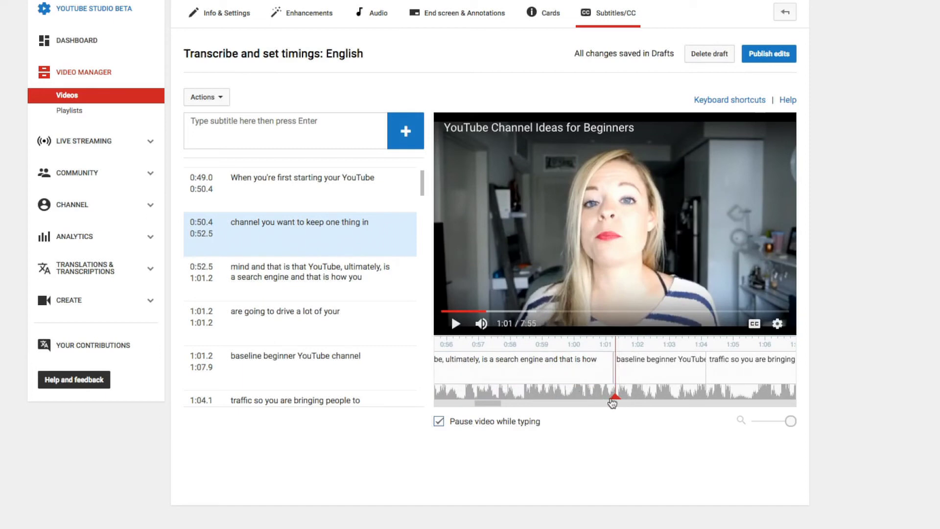
click(544, 363)
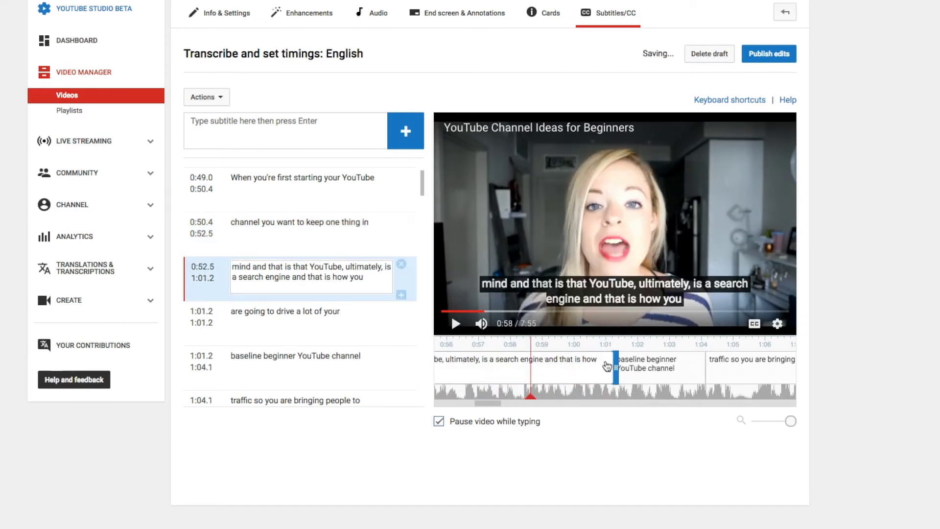
drag(526, 366, 524, 366)
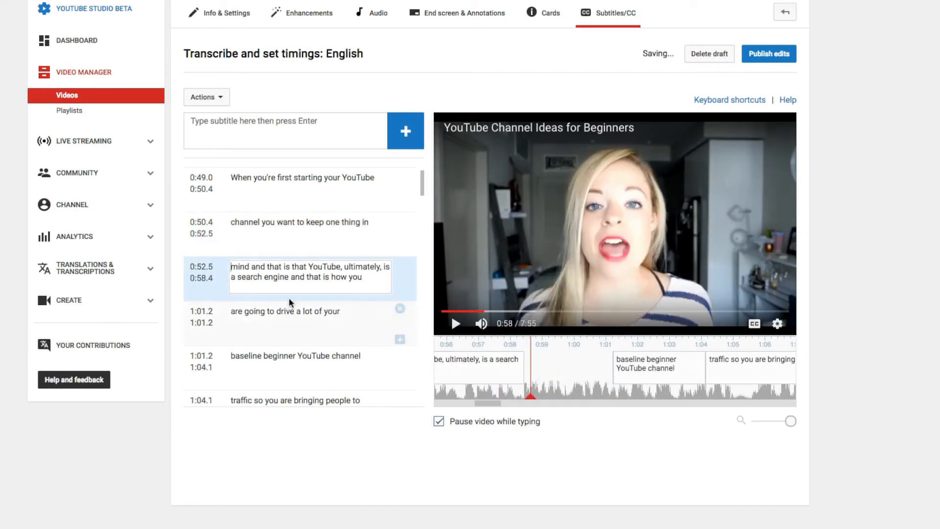
Start the caption "are going to drive a lot of your" at 0:58.4 and replay the captions from 0:52.5
click(200, 311)
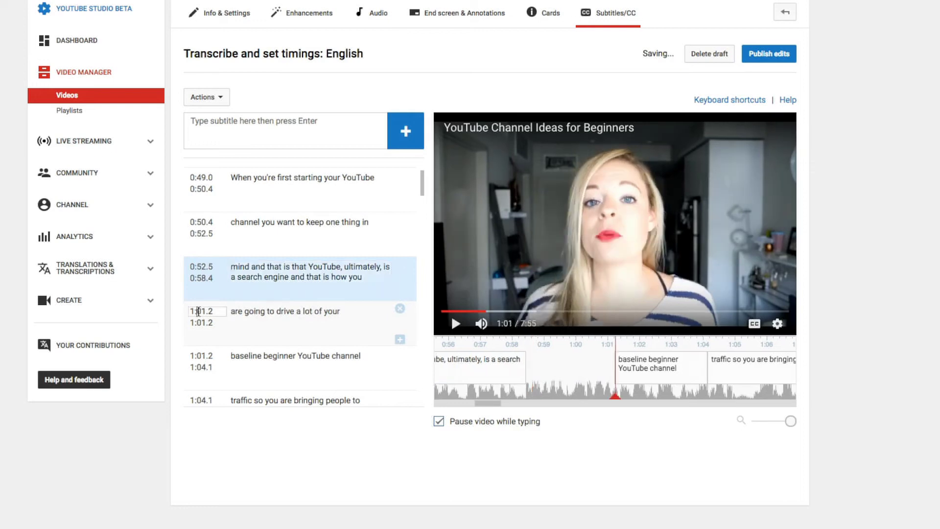
drag(204, 311, 187, 311)
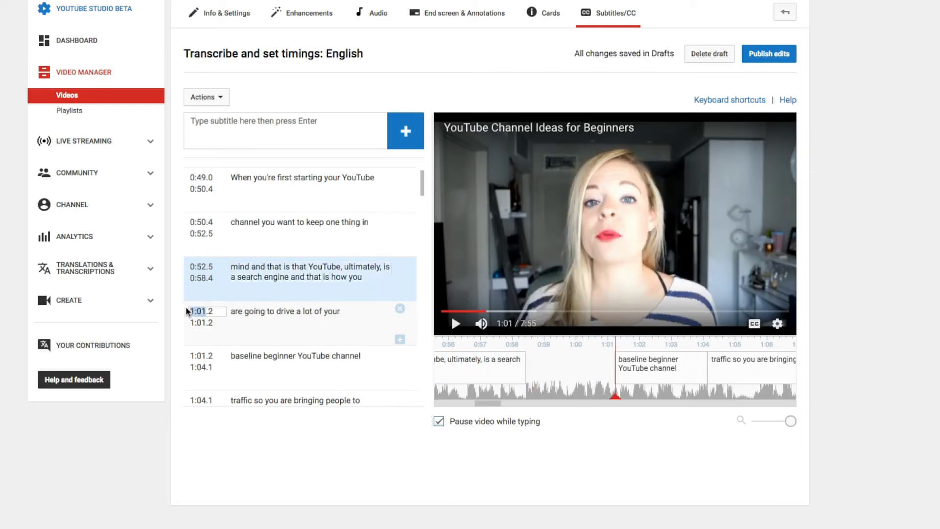
text(0:58)
click(263, 230)
click(263, 264)
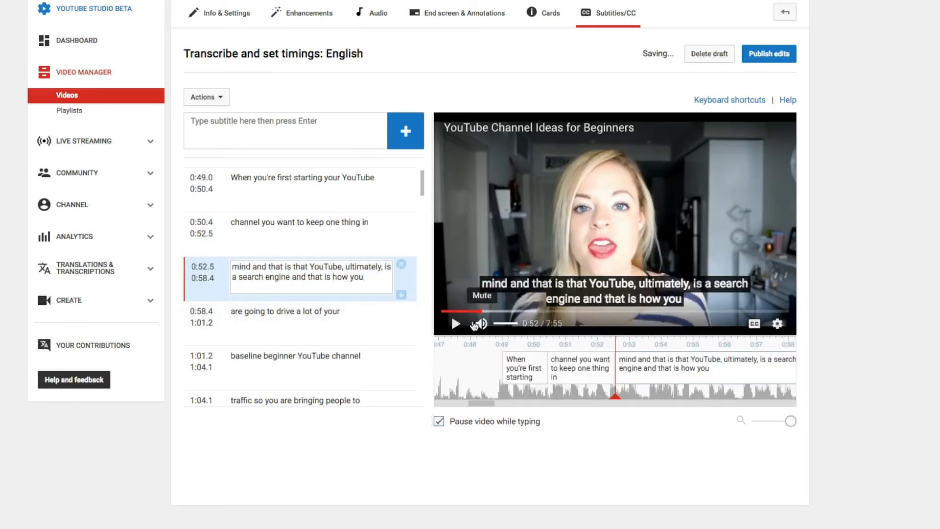
click(453, 324)
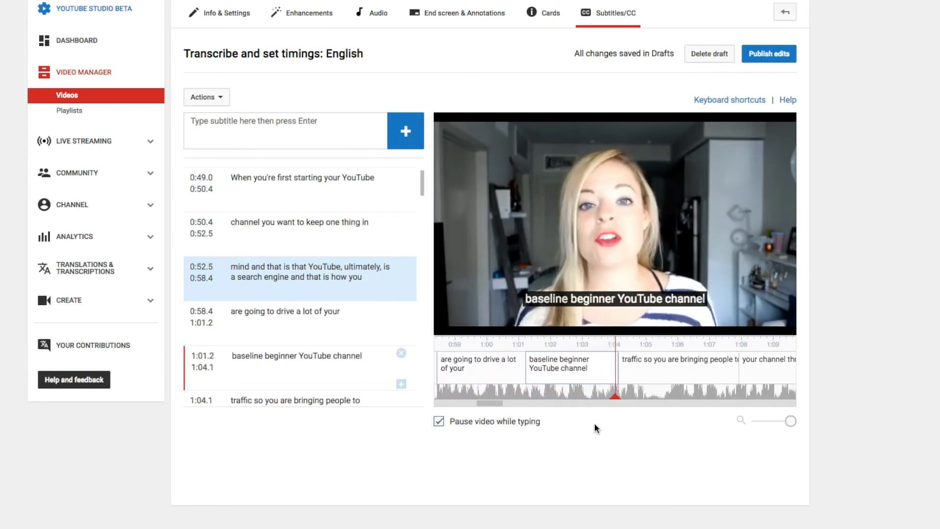
Correct the caption at 1:04.1 to read "traffic. So if you are bringing people to"
scroll(436, 363, down, 1)
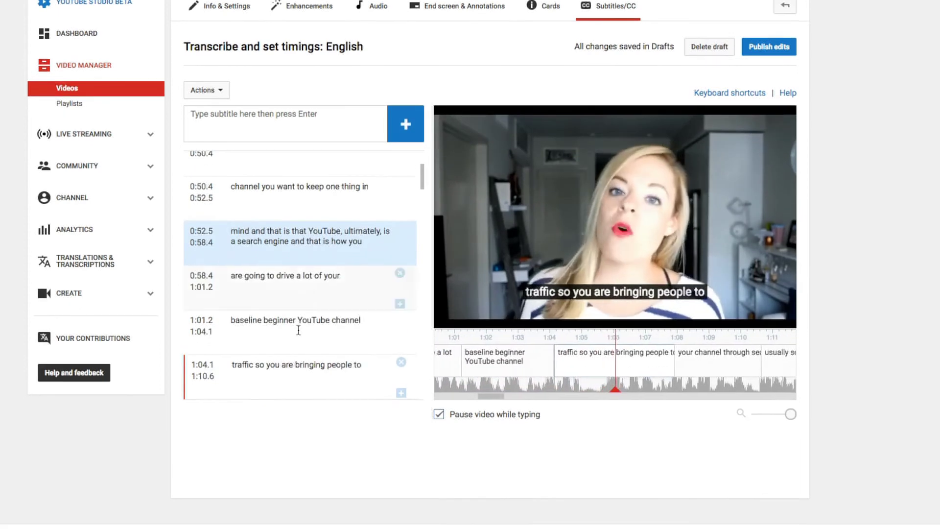
click(300, 366)
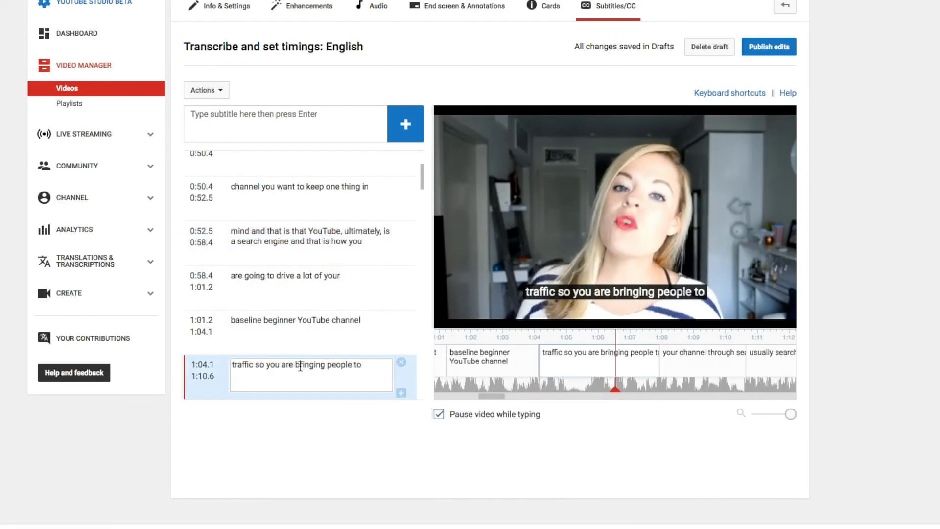
click(253, 365)
text(.)
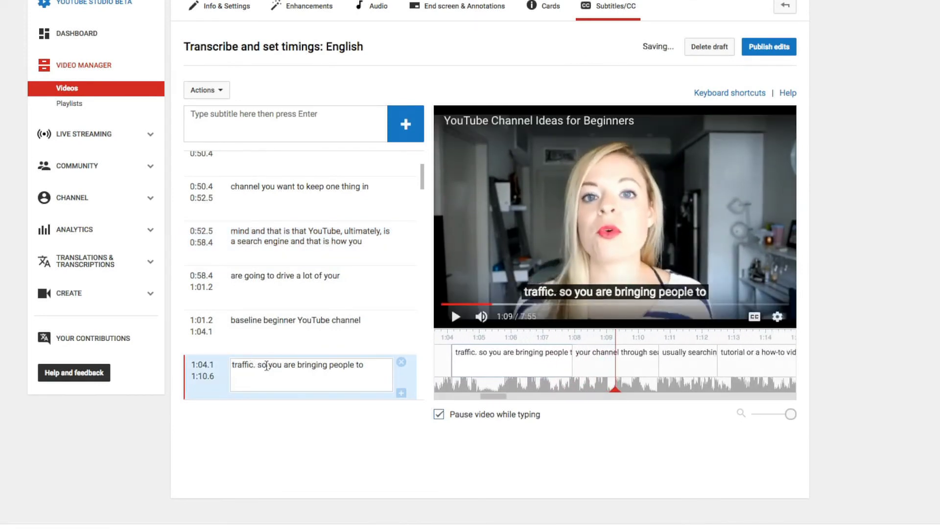
click(263, 366)
key(BackSpace)
text(So )
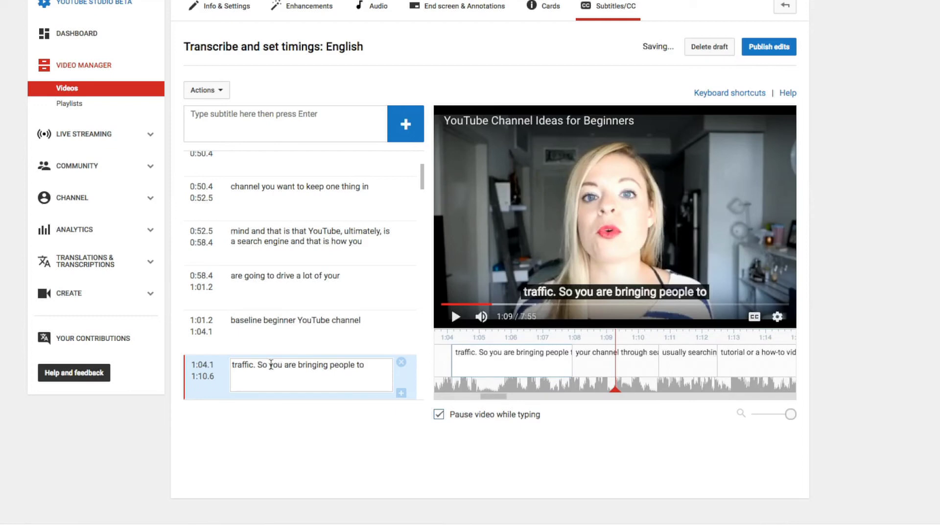
text(if)
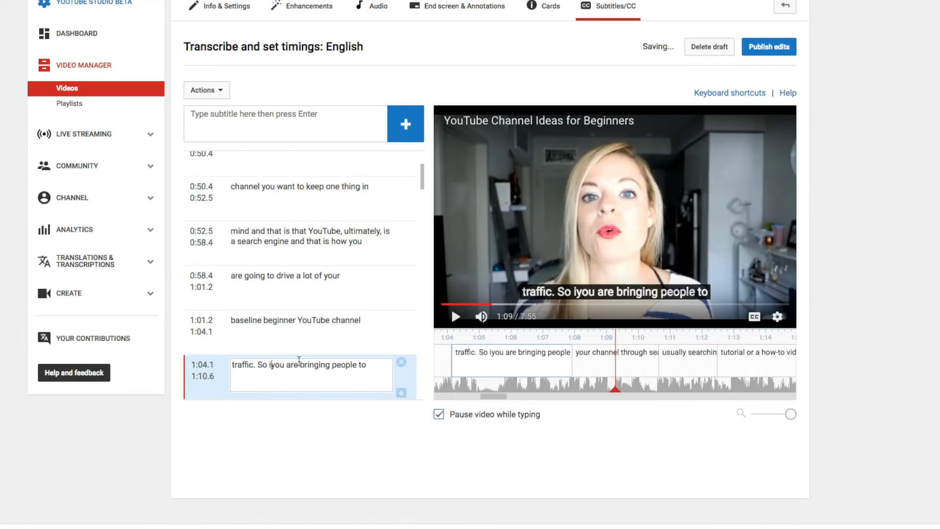
Publish the edited English subtitles and update their publishing status
scroll(606, 353, down, 1)
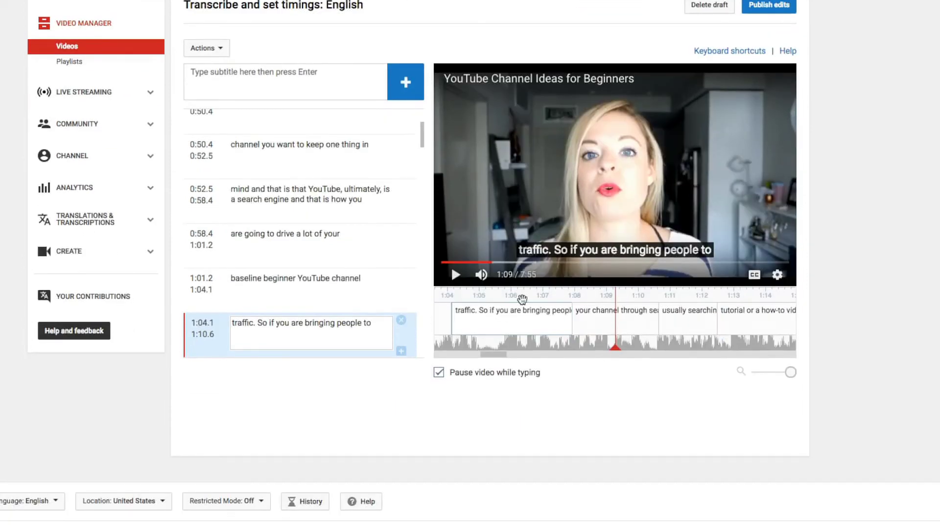
scroll(463, 252, up, 2)
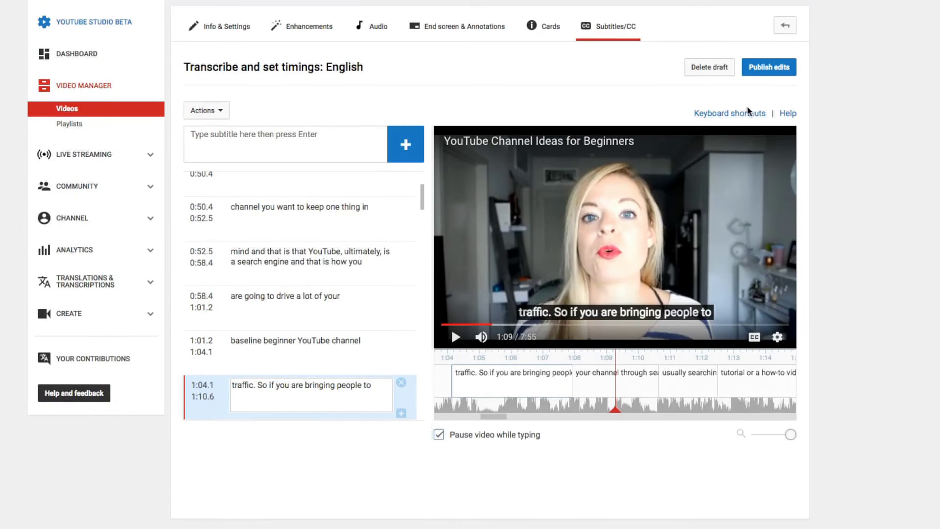
scroll(749, 117, up, 2)
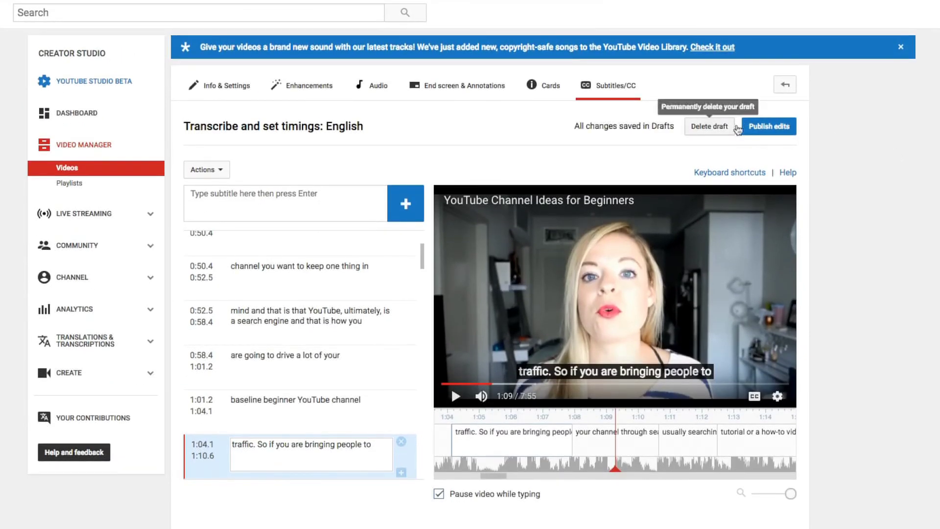
click(769, 128)
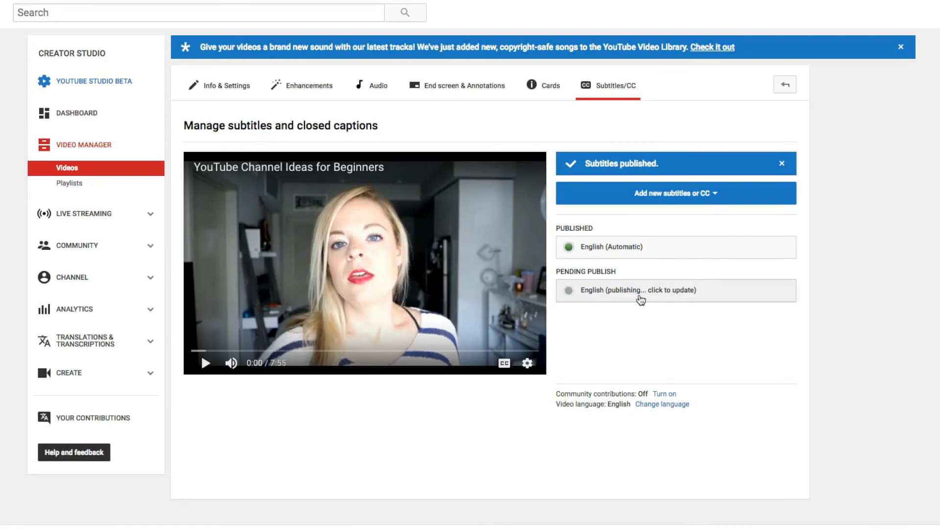
click(710, 297)
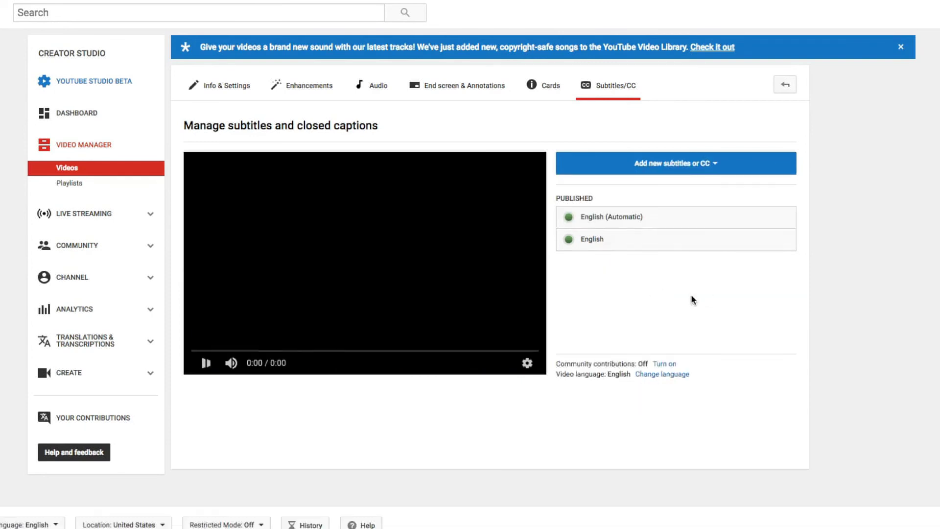
Download the published English subtitles as an .srt file and dismiss the prompt to open it with an application
click(598, 240)
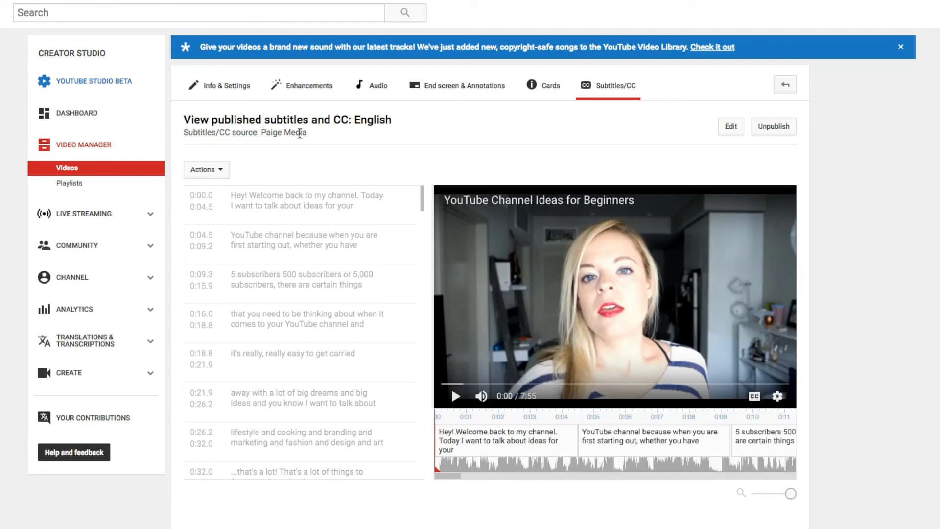
scroll(293, 115, down, 1)
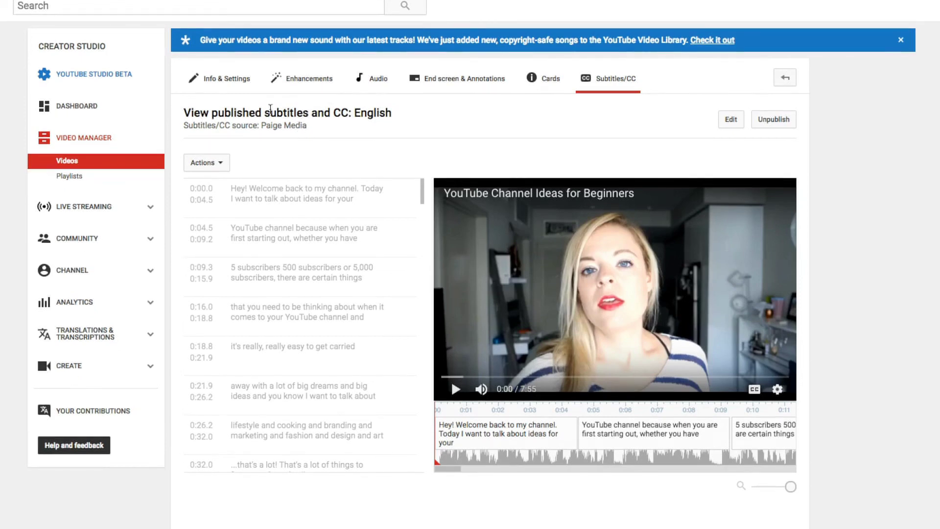
click(221, 169)
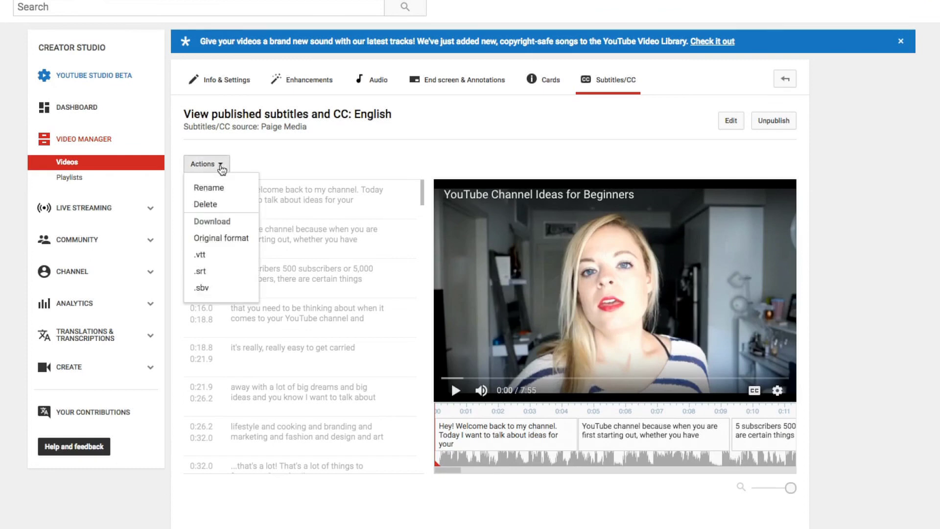
scroll(218, 200, up, 1)
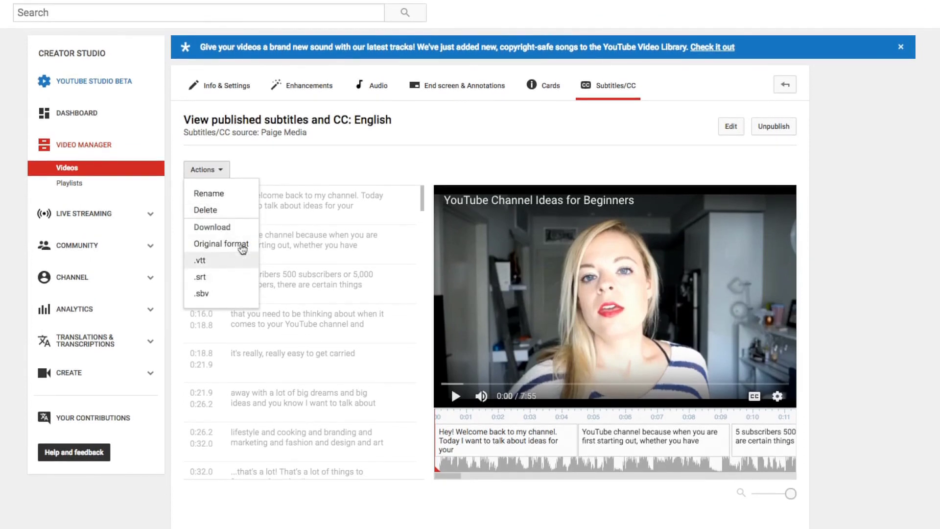
click(220, 278)
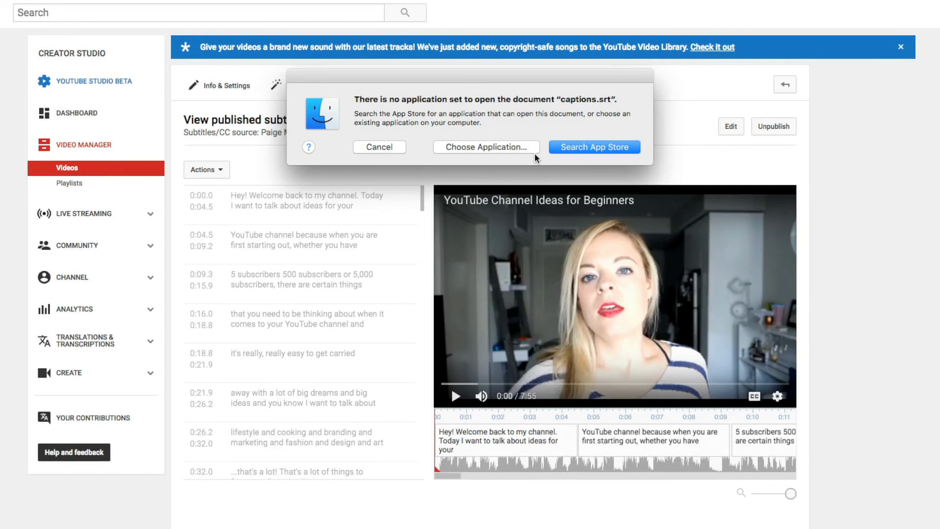
click(392, 145)
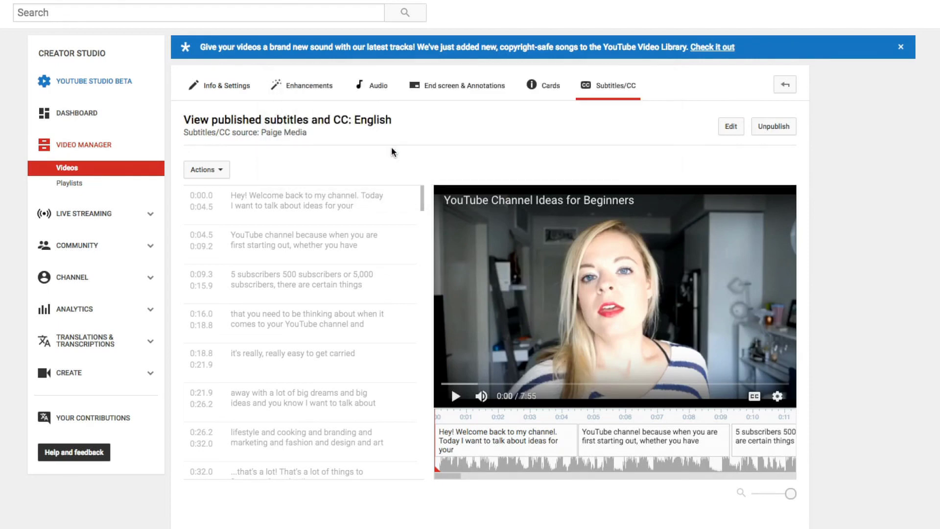